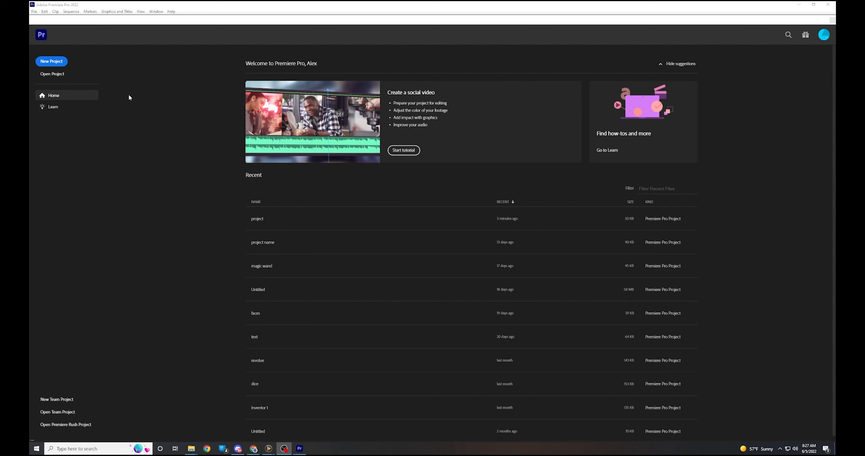
- Create a new empty project named "project 1"
{"action": "left_click", "coordinate": [54, 61]}
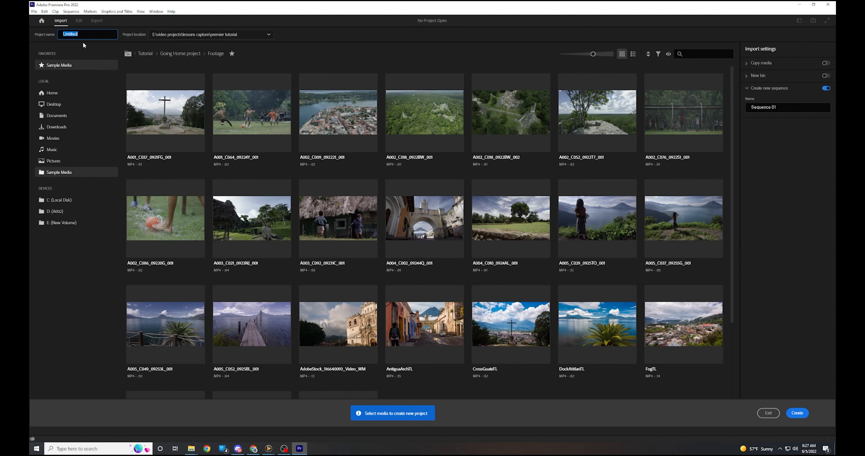
{"action": "type", "text": "project 1"}
{"action": "left_click", "coordinate": [792, 415]}
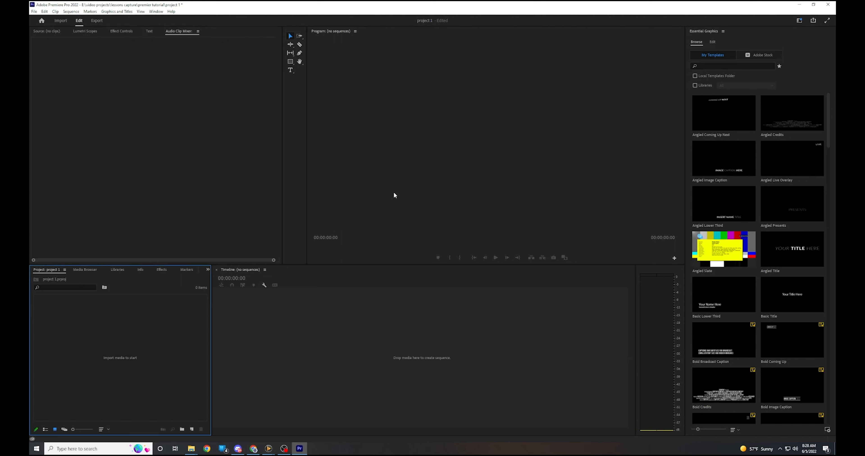
{"action": "left_click", "coordinate": [156, 12]}
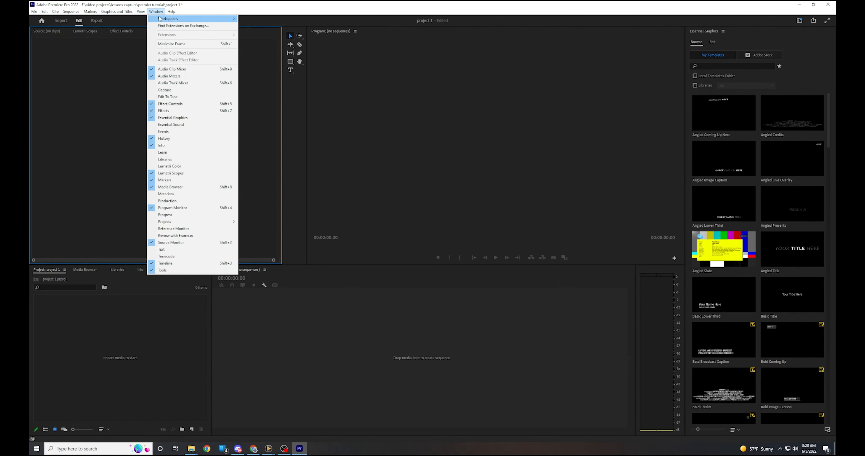
{"action": "mouse_move", "coordinate": [175, 18]}
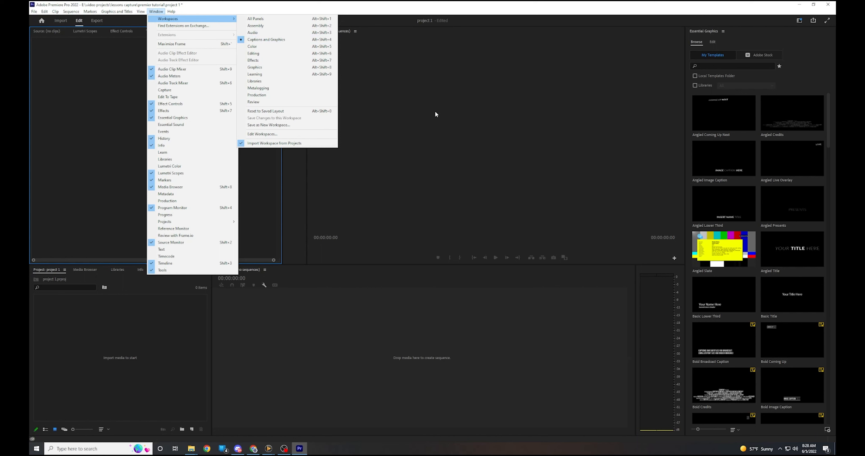
{"action": "left_click", "coordinate": [322, 74]}
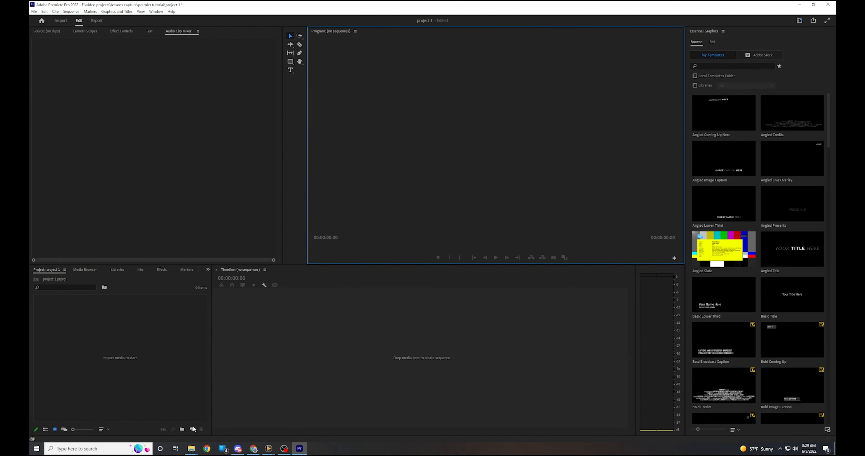
- Import the ten selected Blackmagic Raw clips, C015 through C024, from the A002 (D:) drive into the project
{"action": "mouse_move", "coordinate": [191, 451]}
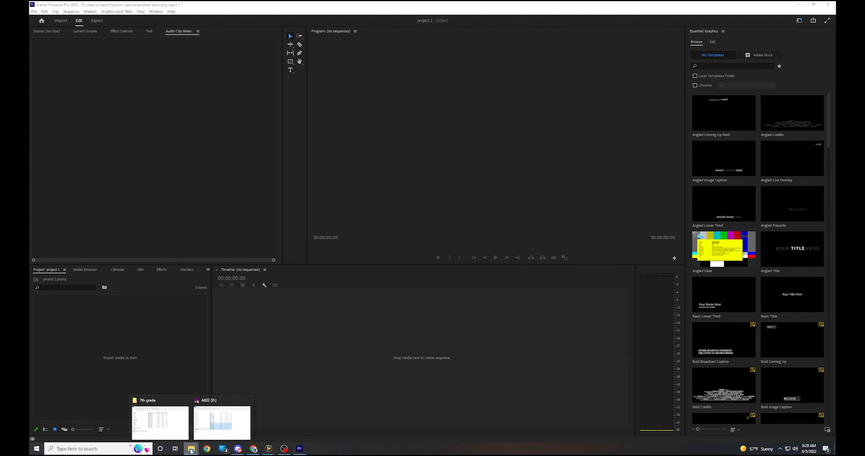
{"action": "left_click_drag", "start_coordinate": [30, 32], "coordinate": [599, 33]}
{"action": "left_click_drag", "start_coordinate": [377, 220], "coordinate": [107, 342]}
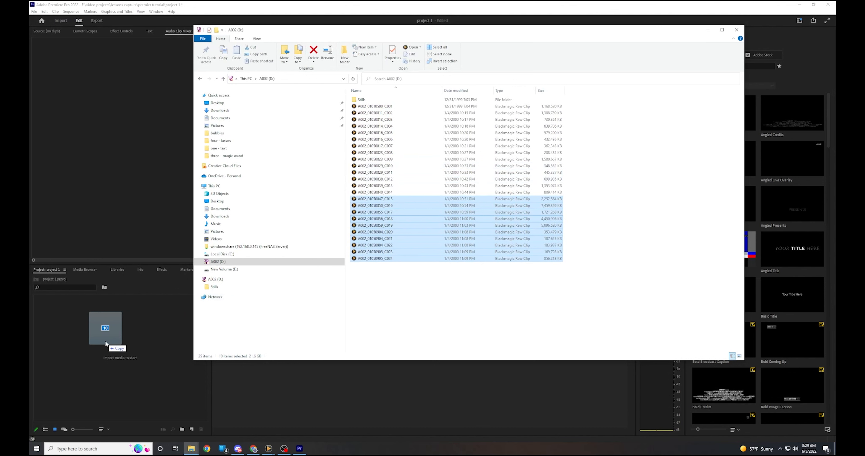
{"action": "left_click_drag", "start_coordinate": [105, 341], "coordinate": [105, 341]}
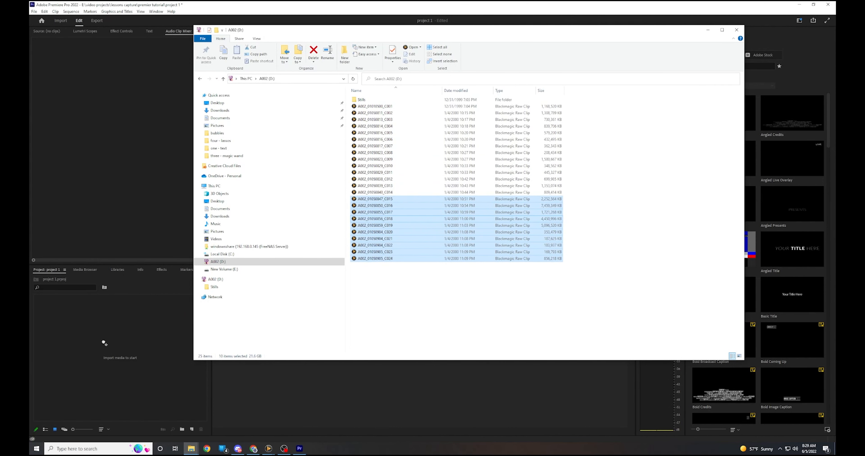
- Load the clip A002_01050855_C017 for source viewing, preview its opening seconds and return to its start
{"action": "left_click", "coordinate": [123, 399]}
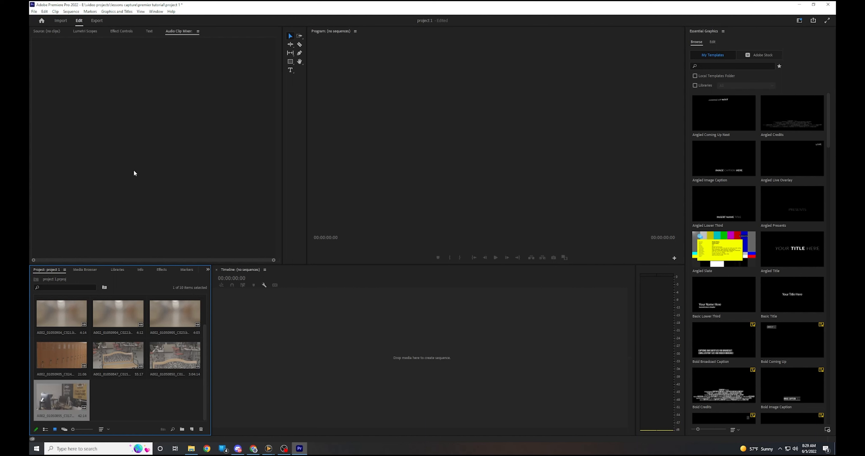
{"action": "left_click", "coordinate": [46, 31]}
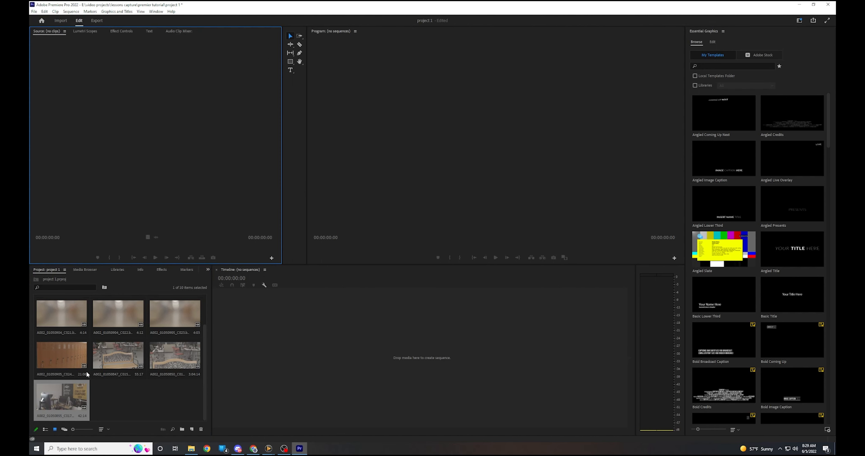
{"action": "left_click", "coordinate": [75, 396]}
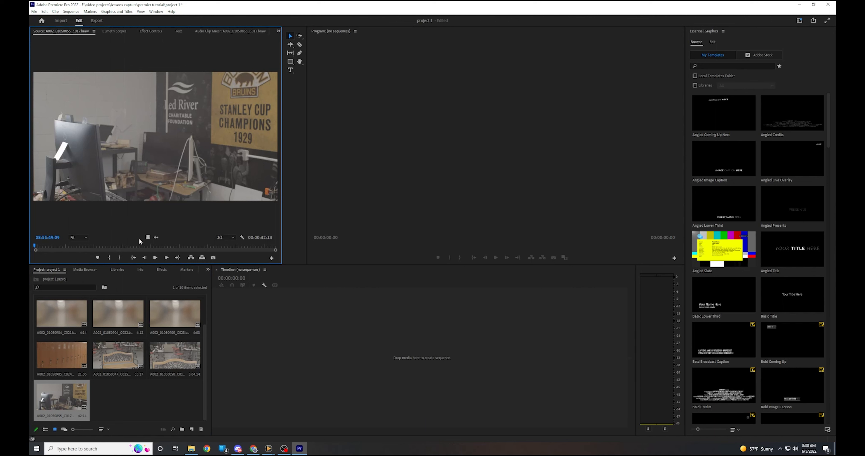
{"action": "left_click", "coordinate": [156, 259]}
{"action": "left_click", "coordinate": [156, 259]}
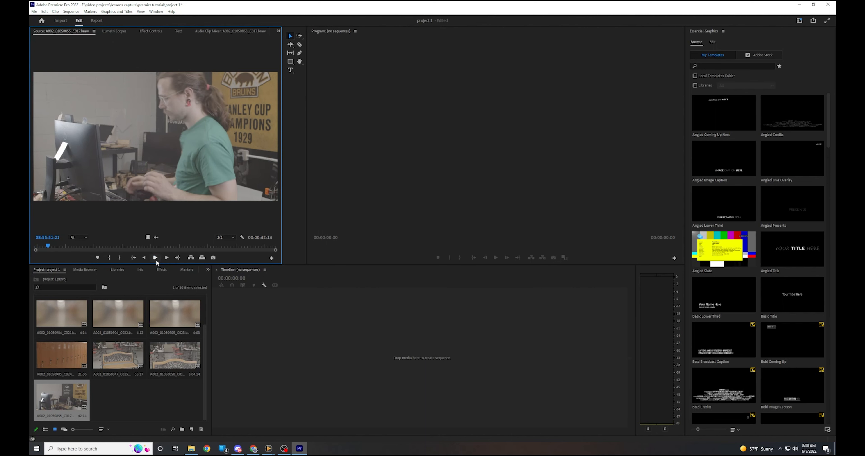
{"action": "left_click", "coordinate": [132, 258]}
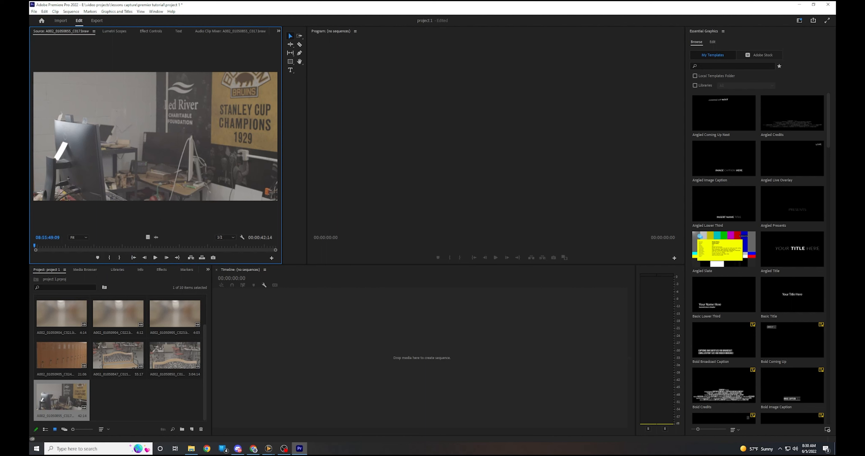
- Mark an In point at 08:55:53:06 and an Out point at 08:56:27:03 on the C017 source clip
{"action": "left_click_drag", "start_coordinate": [35, 246], "coordinate": [92, 247]}
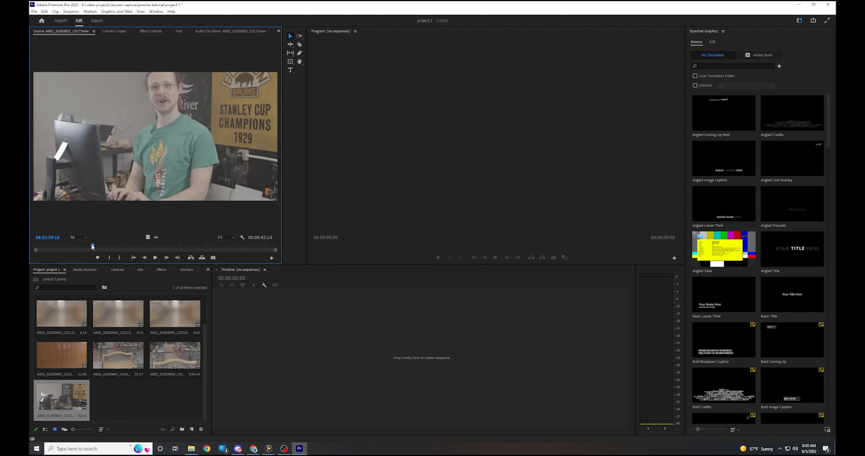
{"action": "left_click_drag", "start_coordinate": [92, 245], "coordinate": [55, 248]}
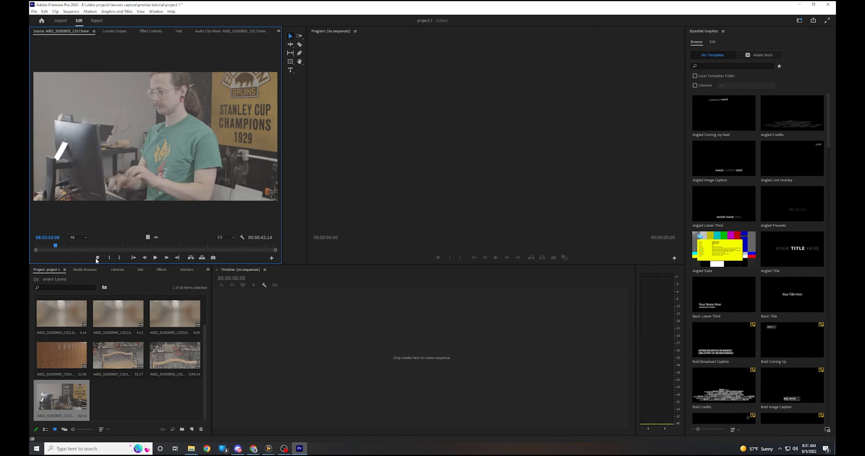
{"action": "left_click", "coordinate": [109, 258]}
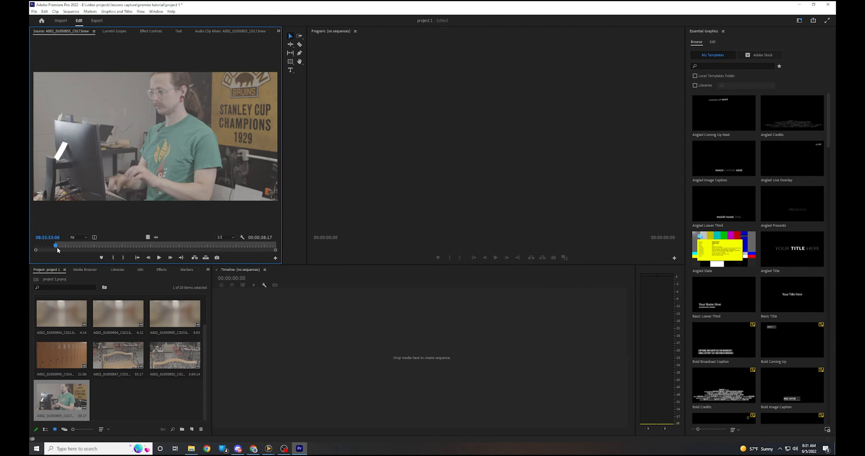
{"action": "left_click_drag", "start_coordinate": [56, 245], "coordinate": [250, 249]}
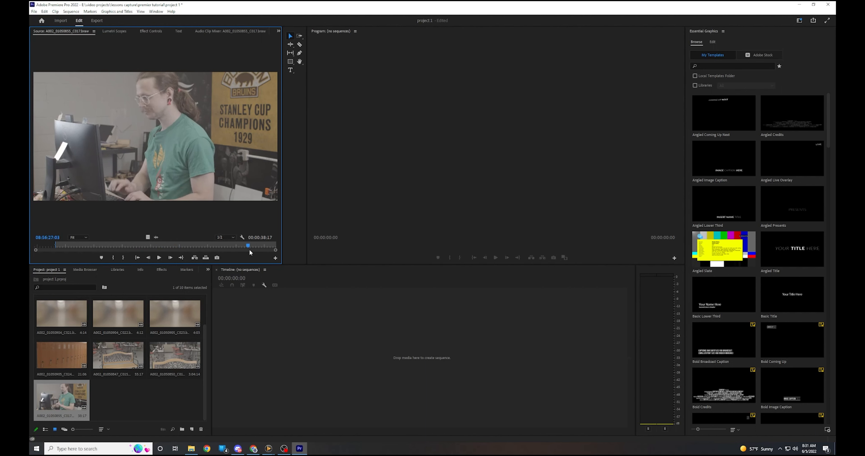
{"action": "left_click", "coordinate": [125, 258]}
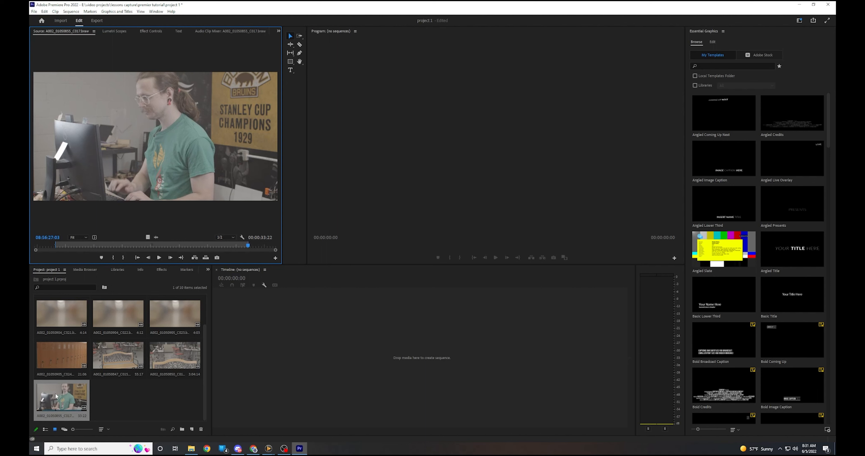
- Create a sequence by placing the marked C017 clip in the empty timeline, and play back its first seconds
{"action": "left_click_drag", "start_coordinate": [56, 396], "coordinate": [297, 344]}
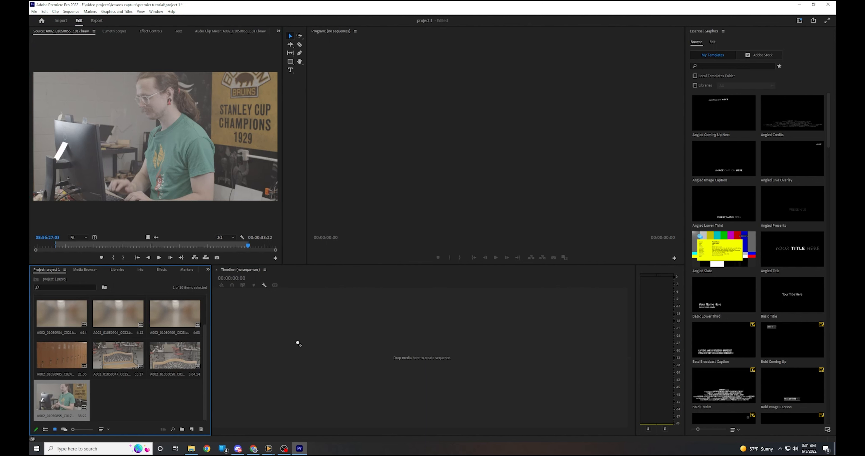
{"action": "left_click_drag", "start_coordinate": [298, 343], "coordinate": [297, 344]}
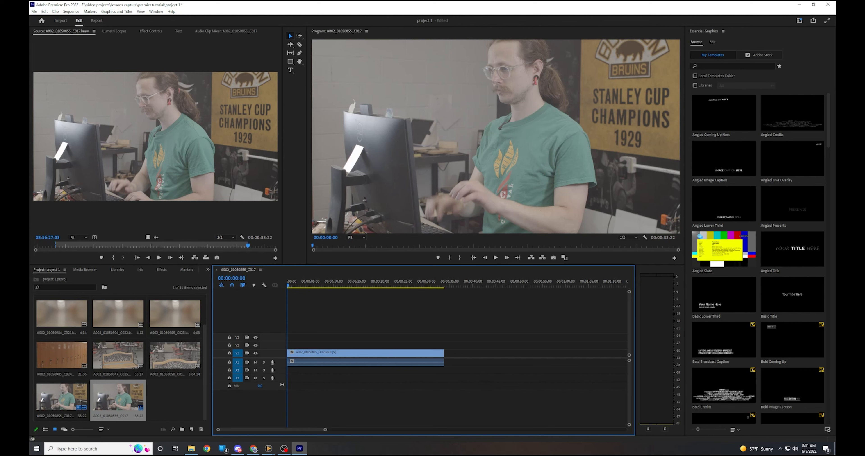
{"action": "key", "text": "space"}
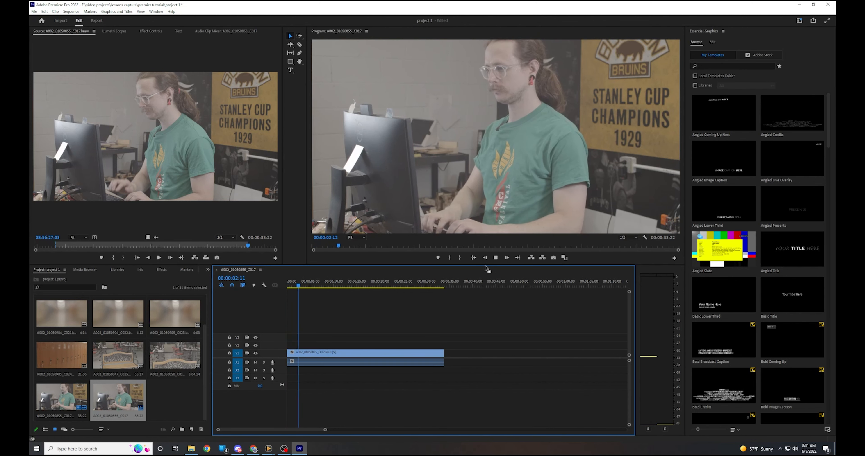
{"action": "left_click", "coordinate": [495, 258]}
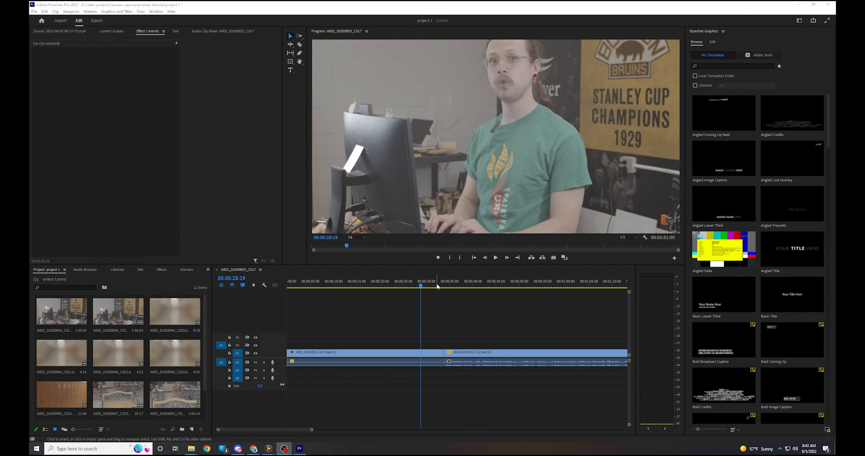
- Play across the cut between the C017 clip and the screen recording, and park the playhead before it at 00:00:31:19
{"action": "left_click_drag", "start_coordinate": [437, 285], "coordinate": [440, 286]}
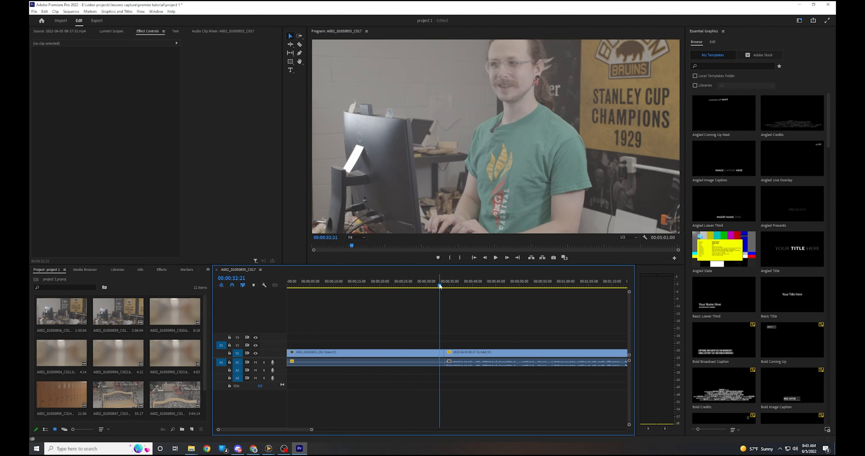
{"action": "left_click", "coordinate": [497, 258]}
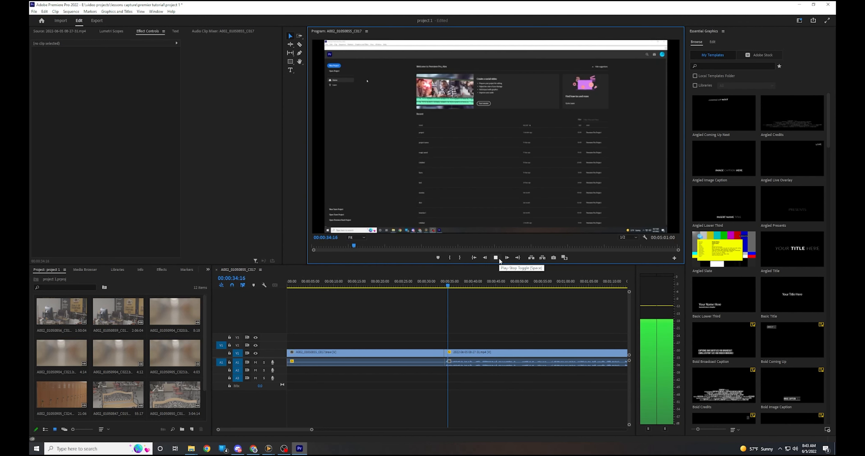
{"action": "left_click", "coordinate": [497, 258]}
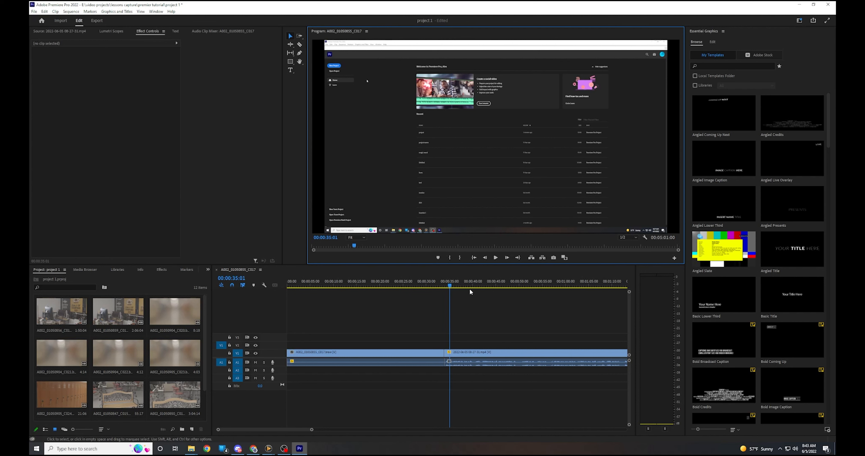
{"action": "left_click_drag", "start_coordinate": [442, 286], "coordinate": [434, 286]}
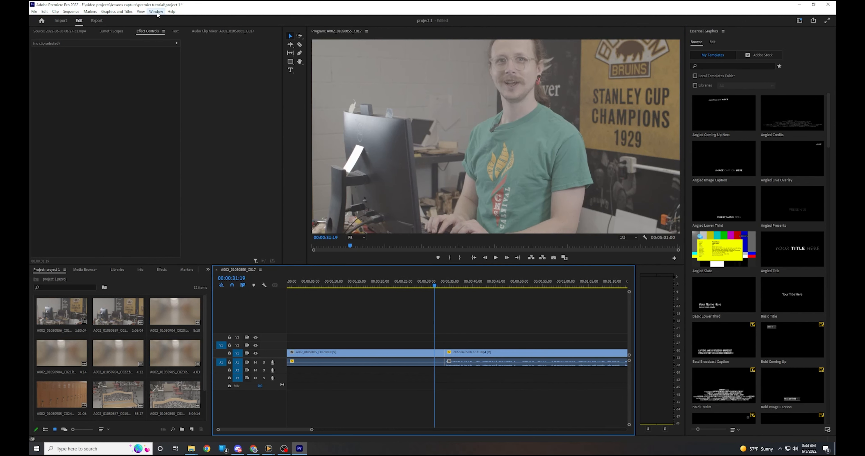
- Switch to the Effects workspace
{"action": "left_click", "coordinate": [157, 13]}
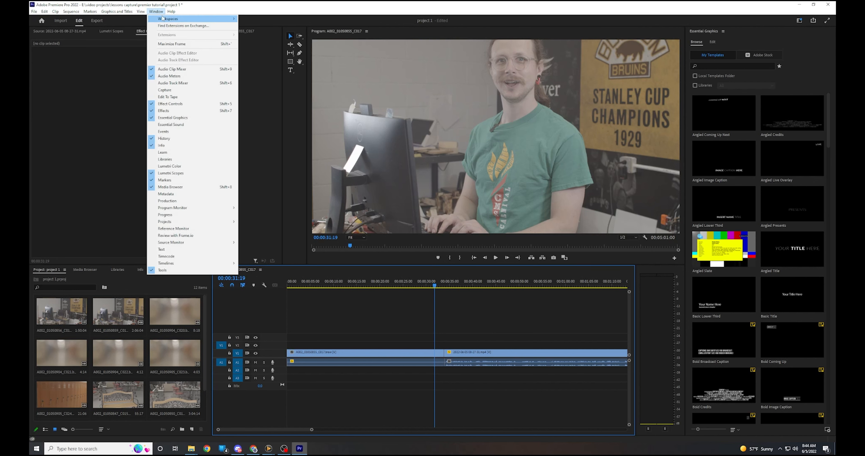
{"action": "mouse_move", "coordinate": [162, 19]}
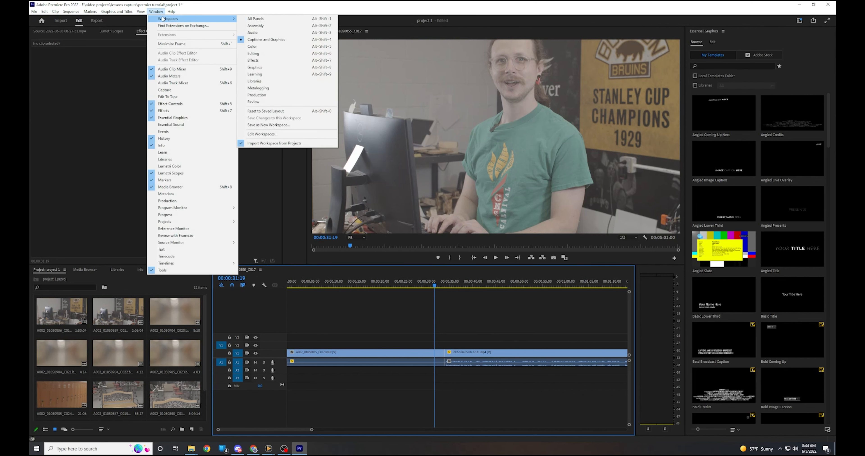
{"action": "left_click", "coordinate": [274, 55]}
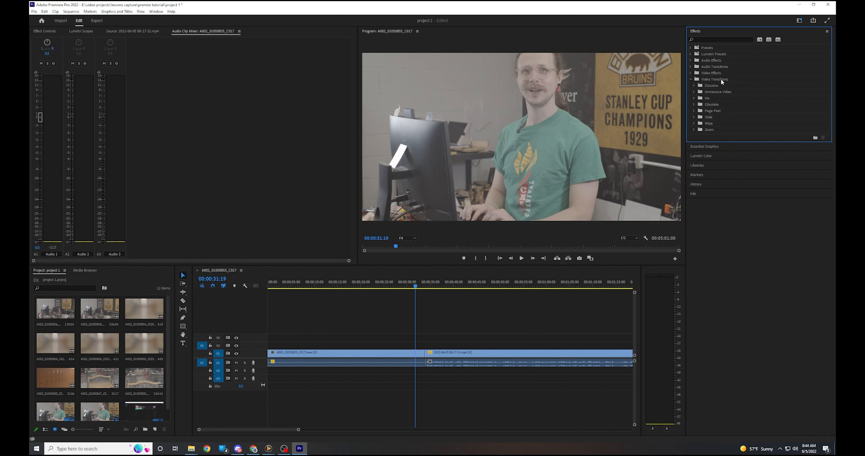
- Apply the Cross Dissolve video transition to the V1 cut between the C017 clip and the screen recording
{"action": "left_click", "coordinate": [691, 80]}
{"action": "left_click", "coordinate": [690, 80]}
{"action": "left_click", "coordinate": [694, 84]}
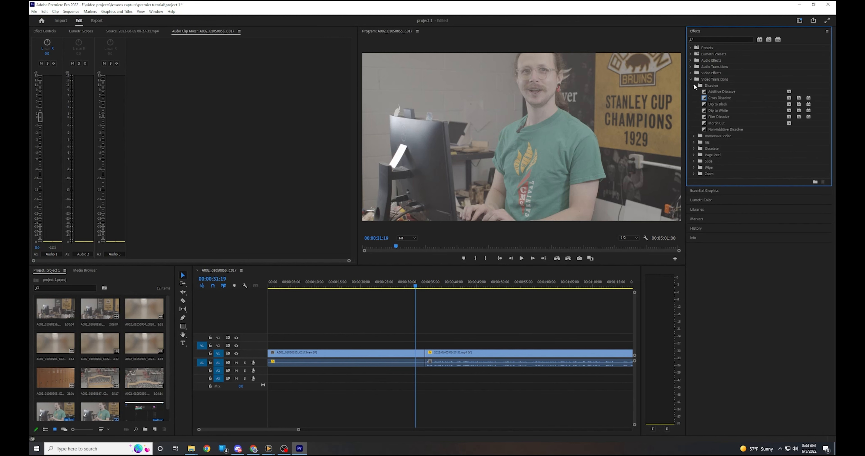
{"action": "left_click", "coordinate": [717, 99]}
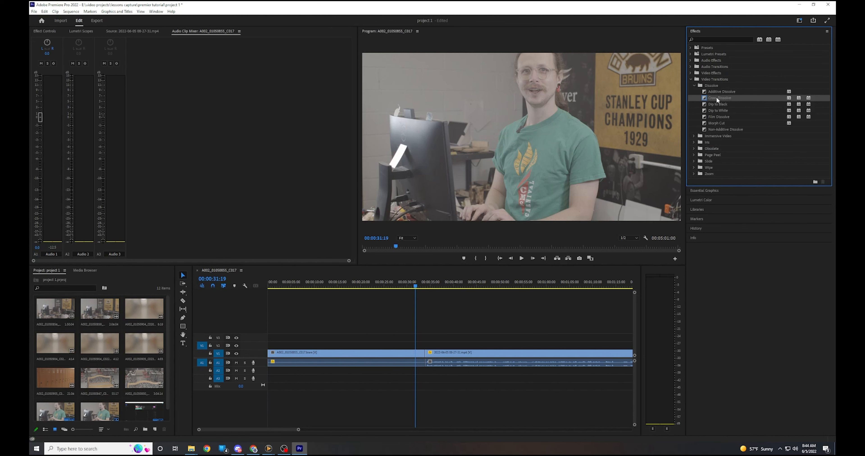
{"action": "left_click_drag", "start_coordinate": [716, 98], "coordinate": [427, 358]}
{"action": "left_click_drag", "start_coordinate": [426, 358], "coordinate": [427, 361]}
{"action": "left_click_drag", "start_coordinate": [426, 361], "coordinate": [427, 357]}
{"action": "left_click_drag", "start_coordinate": [427, 356], "coordinate": [427, 357]}
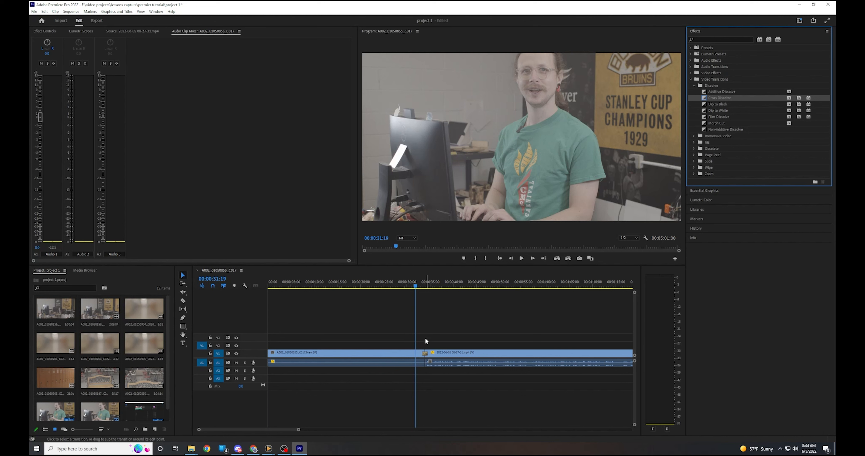
- Play the sequence from 00:00:32:11 through the Cross Dissolve to preview the transition
{"action": "left_click_drag", "start_coordinate": [416, 286], "coordinate": [418, 287]}
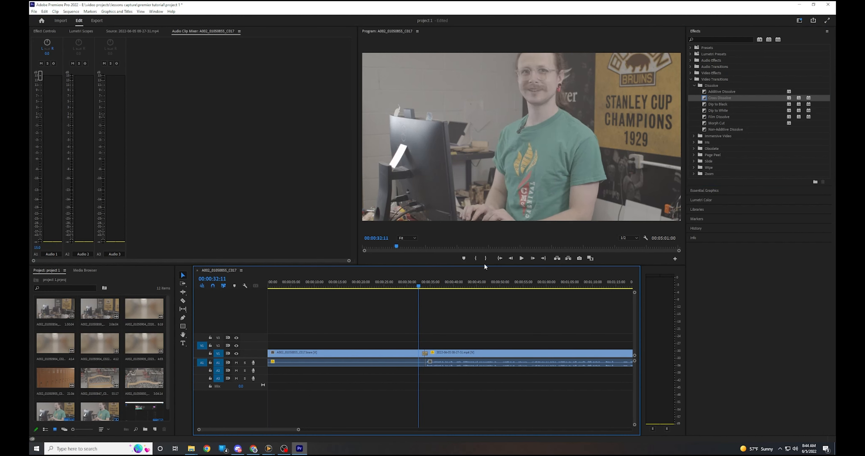
{"action": "left_click", "coordinate": [521, 258]}
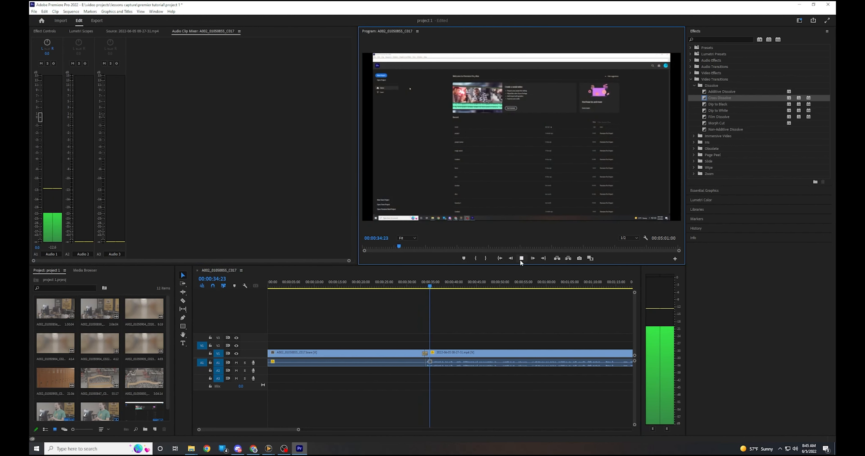
{"action": "left_click", "coordinate": [520, 258]}
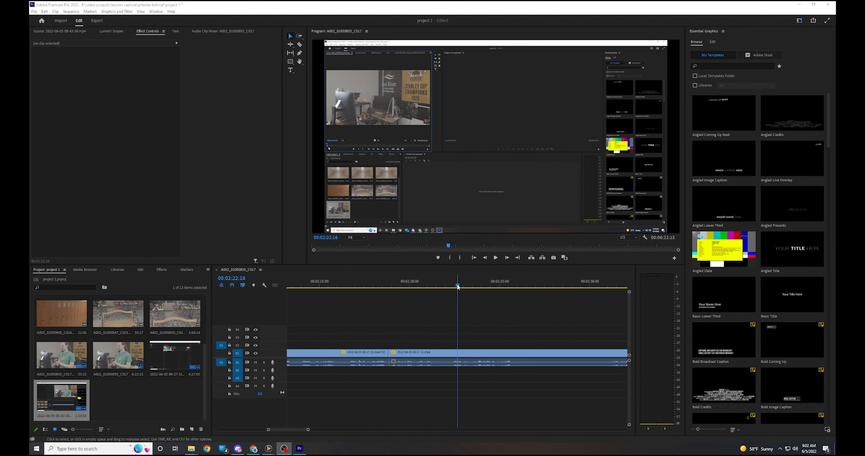
- Split the screen recording on the timeline at 00:02:25:18 with the Razor tool
{"action": "mouse_move", "coordinate": [458, 285]}
{"action": "left_mouse_down"}
{"action": "mouse_move", "coordinate": [443, 288]}
{"action": "mouse_move", "coordinate": [494, 298]}
{"action": "mouse_move", "coordinate": [460, 300]}
{"action": "left_mouse_up"}
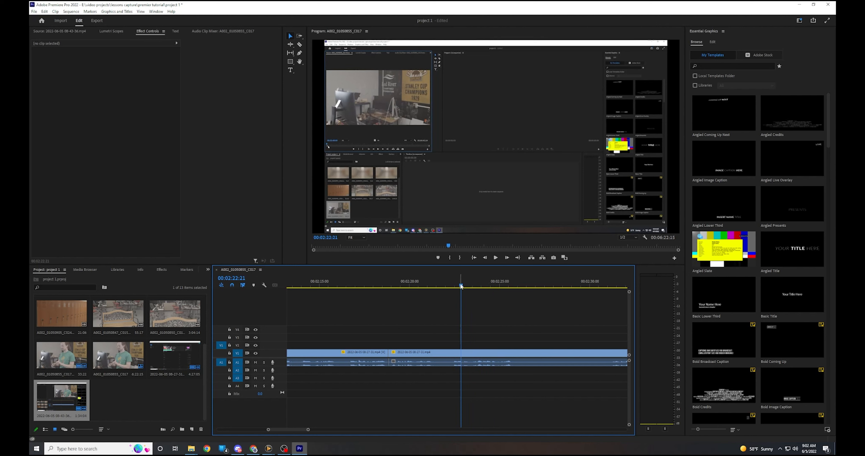
{"action": "left_click_drag", "start_coordinate": [461, 286], "coordinate": [558, 313]}
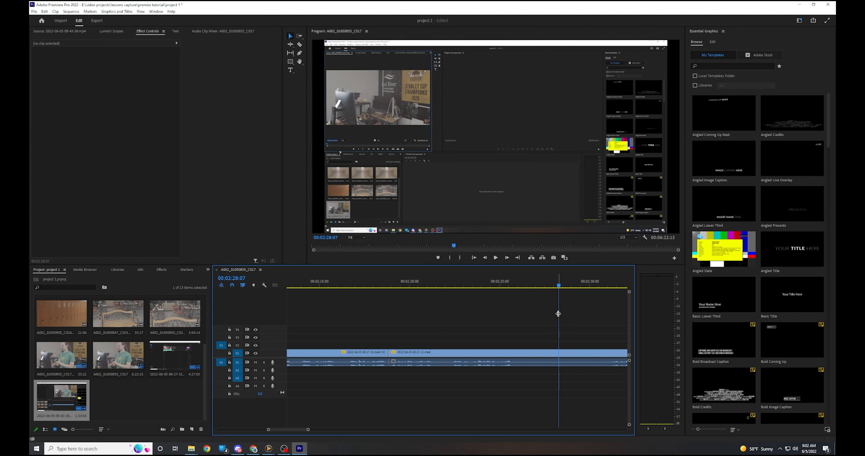
{"action": "left_click_drag", "start_coordinate": [558, 314], "coordinate": [515, 287]}
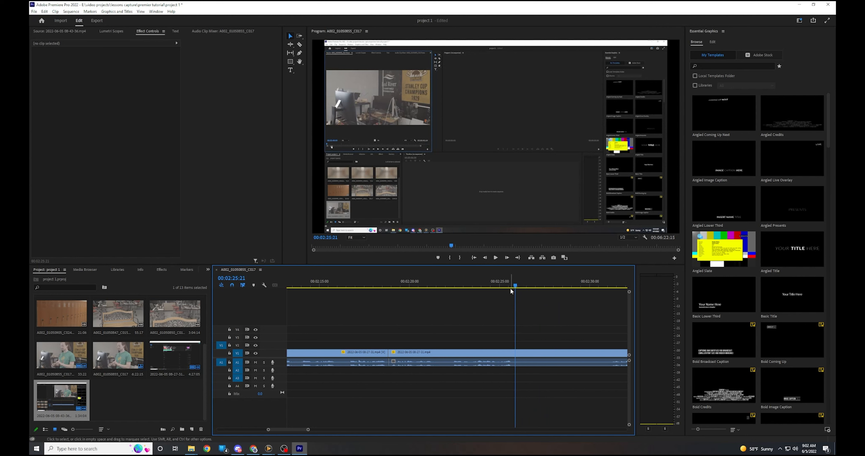
{"action": "left_click", "coordinate": [299, 45]}
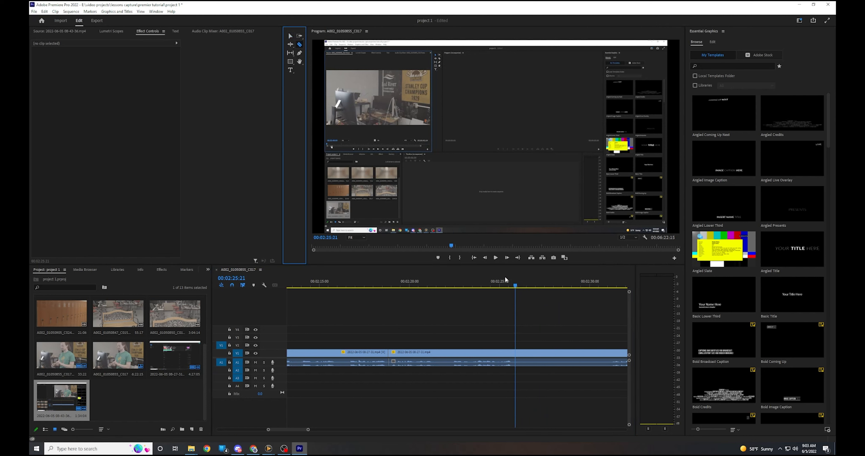
{"action": "left_click_drag", "start_coordinate": [515, 286], "coordinate": [513, 287]}
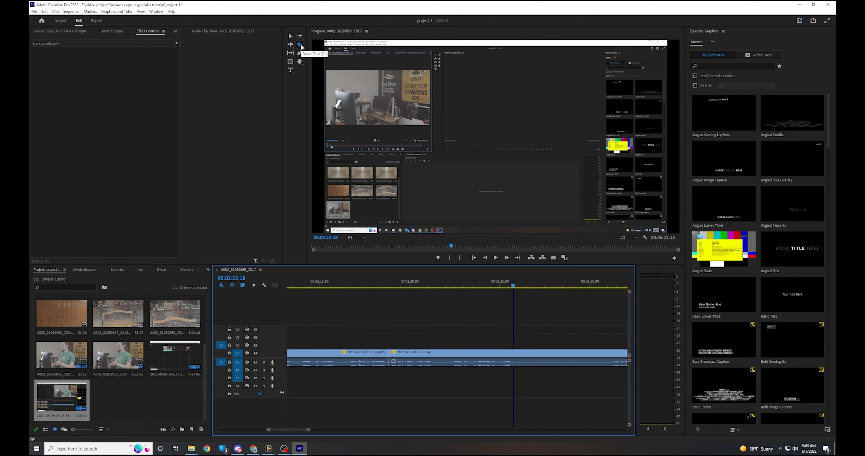
{"action": "left_click", "coordinate": [515, 355]}
- Park the playhead at 00:02:27:06 and trim the start of the clip after the new cut toward it
{"action": "left_click_drag", "start_coordinate": [513, 281], "coordinate": [539, 282]}
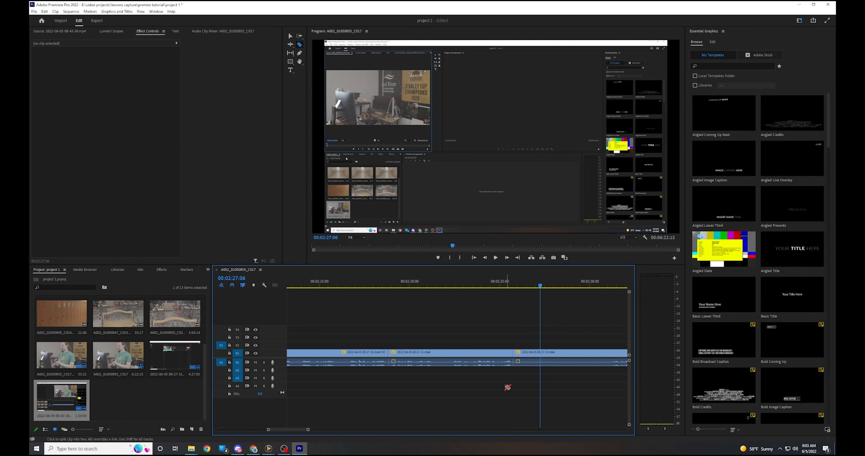
{"action": "left_click", "coordinate": [290, 35]}
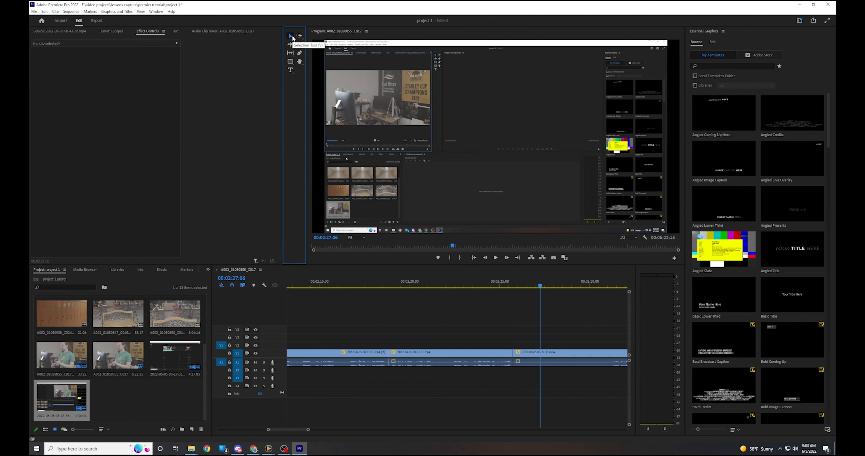
{"action": "left_click_drag", "start_coordinate": [518, 354], "coordinate": [535, 375]}
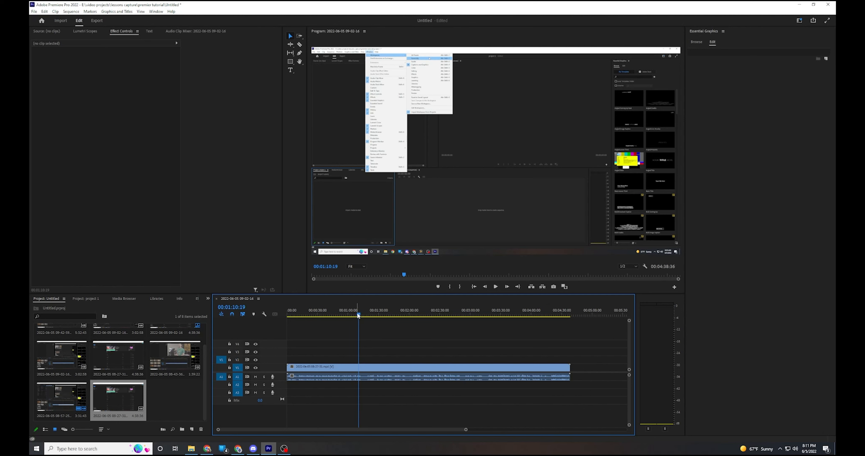
- Split the recording in the Untitled project's sequence at 00:01:13:43 with the Razor tool
{"action": "left_click_drag", "start_coordinate": [360, 317], "coordinate": [360, 339]}
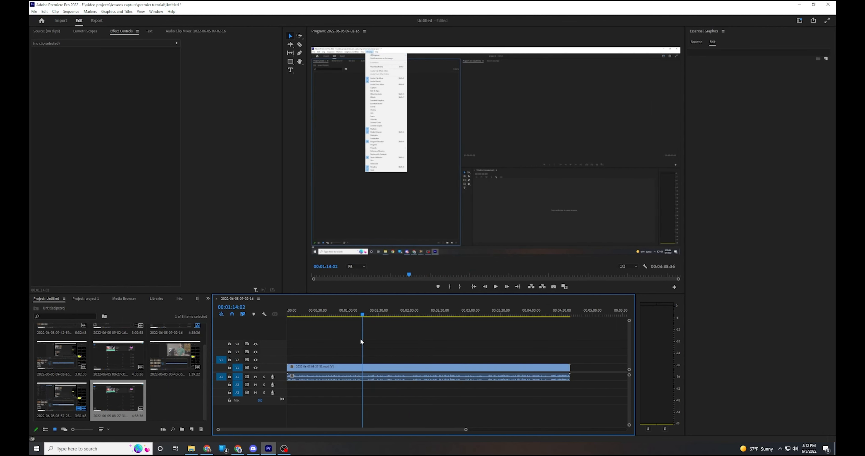
{"action": "left_click", "coordinate": [300, 46]}
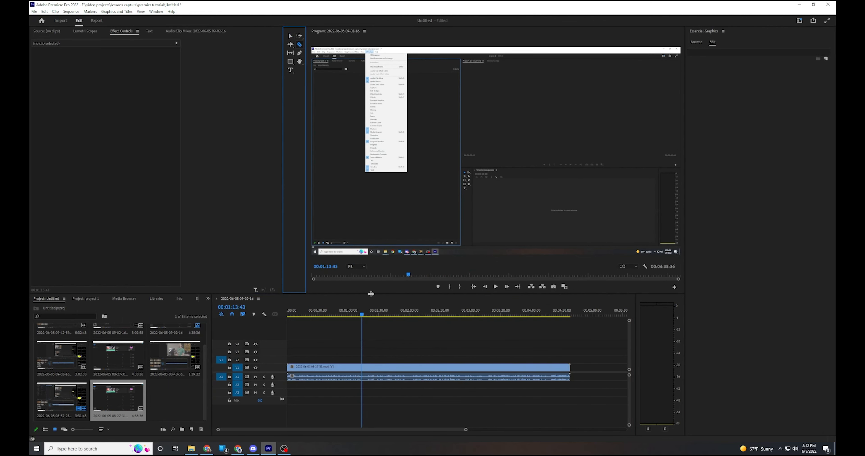
{"action": "left_click", "coordinate": [363, 373]}
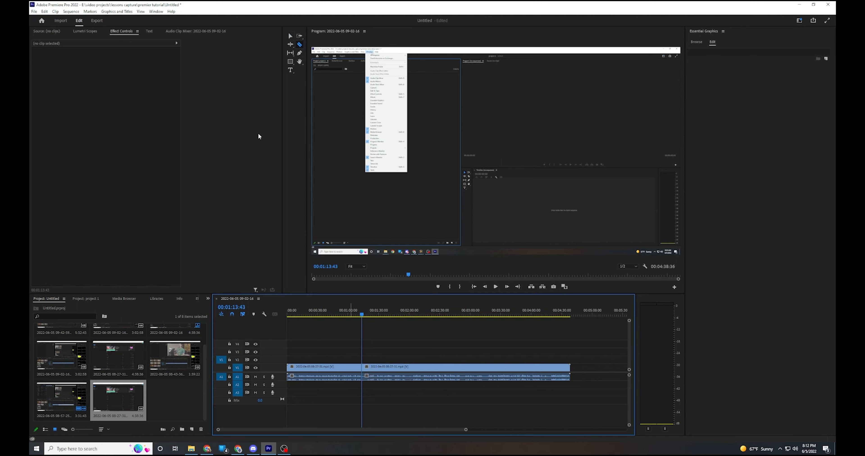
- Unlink the video and audio of the clip segment after the 00:01:13:43 cut and deselect it
{"action": "left_click", "coordinate": [290, 36]}
{"action": "double_click", "coordinate": [366, 366]}
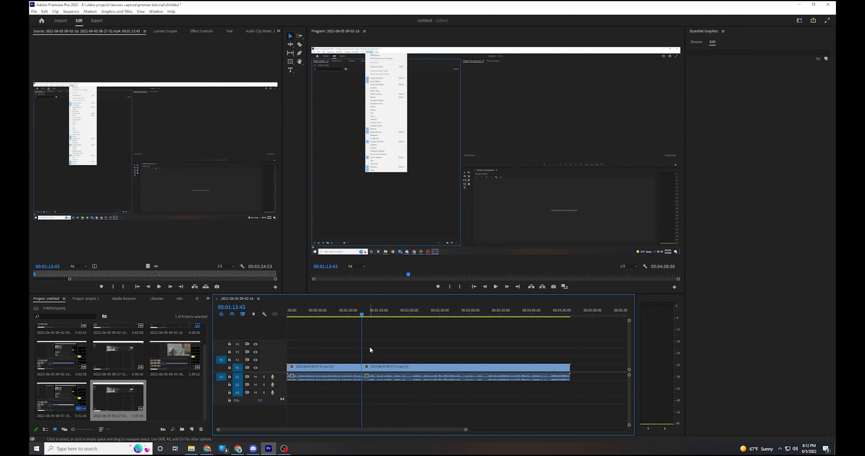
{"action": "right_click", "coordinate": [370, 369]}
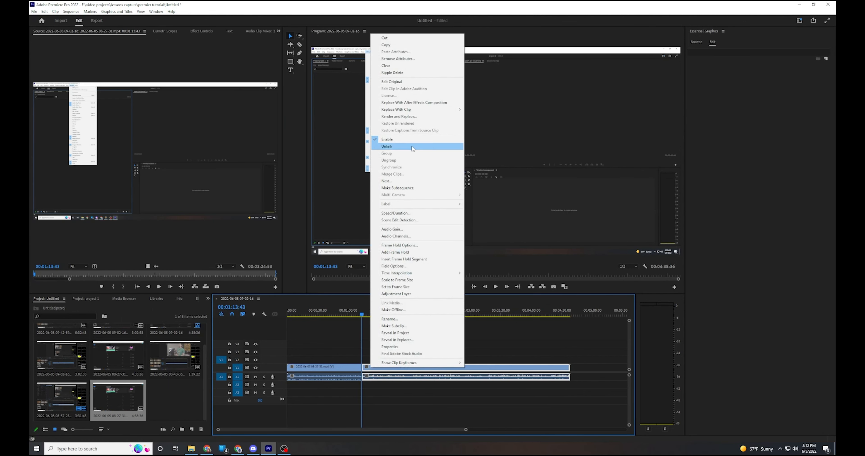
{"action": "left_click", "coordinate": [386, 147]}
{"action": "left_click", "coordinate": [393, 401]}
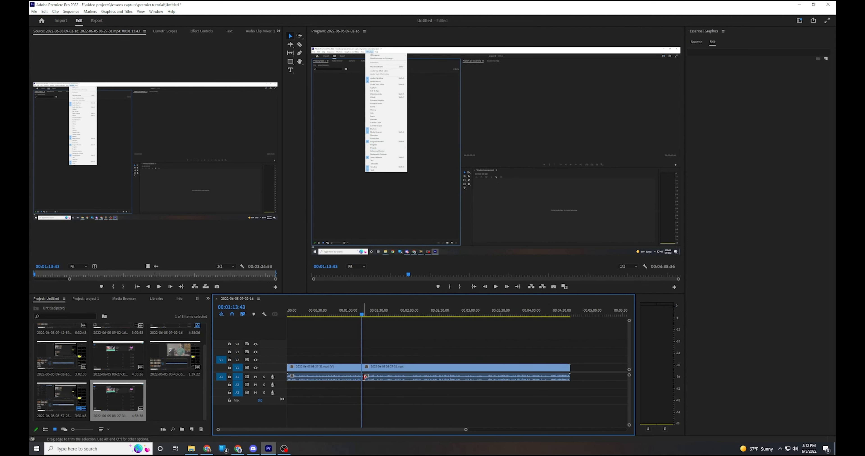
- Try moving the unlinked video segment earlier onto V2, and return it to its place on V1
{"action": "mouse_move", "coordinate": [369, 368]}
{"action": "left_mouse_down"}
{"action": "mouse_move", "coordinate": [415, 368]}
{"action": "mouse_move", "coordinate": [376, 369]}
{"action": "left_mouse_up"}
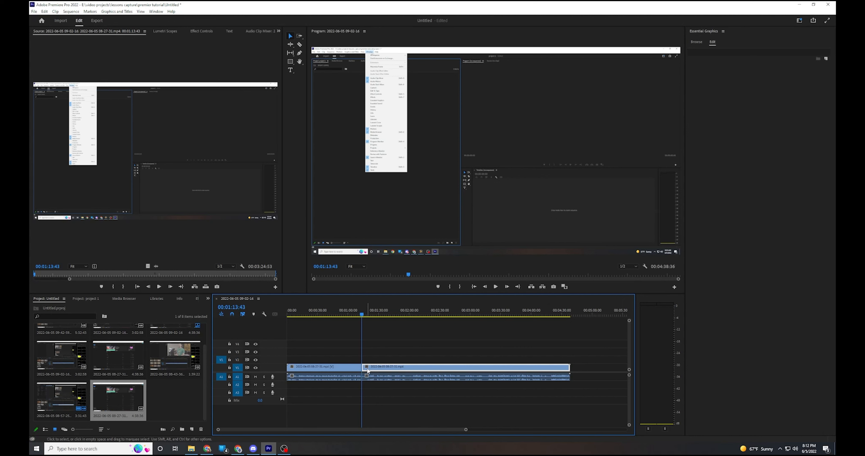
{"action": "left_click_drag", "start_coordinate": [368, 369], "coordinate": [359, 360]}
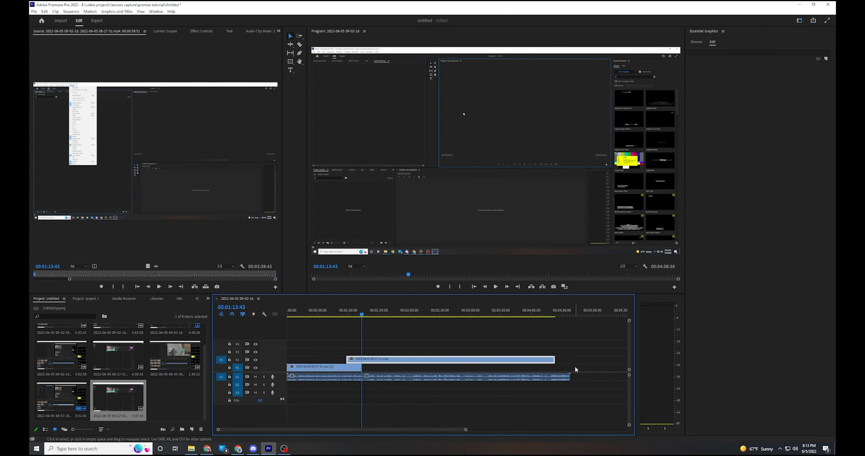
{"action": "left_click_drag", "start_coordinate": [385, 358], "coordinate": [401, 367]}
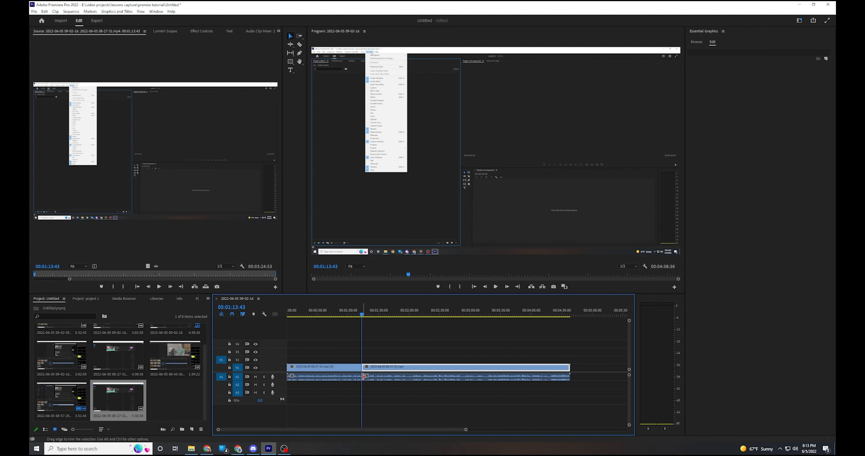
- Trim about 22 seconds off the start of the second segment's audio and move its video straight up to V2
{"action": "left_click_drag", "start_coordinate": [364, 376], "coordinate": [384, 376]}
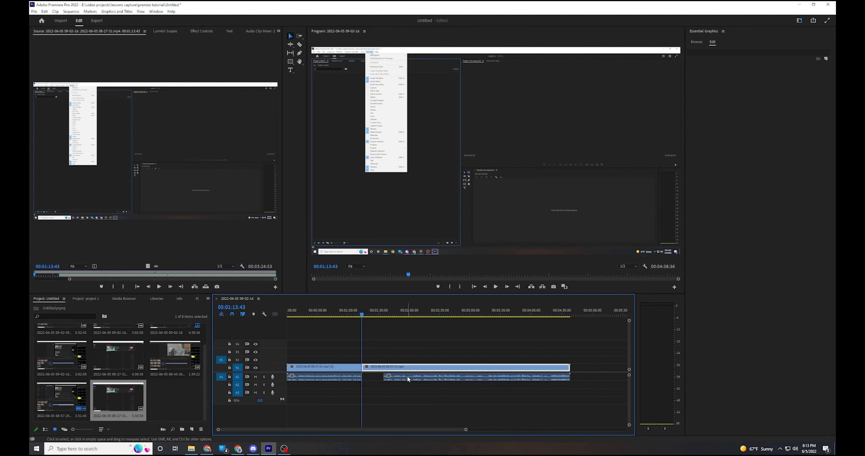
{"action": "left_click_drag", "start_coordinate": [408, 369], "coordinate": [411, 360]}
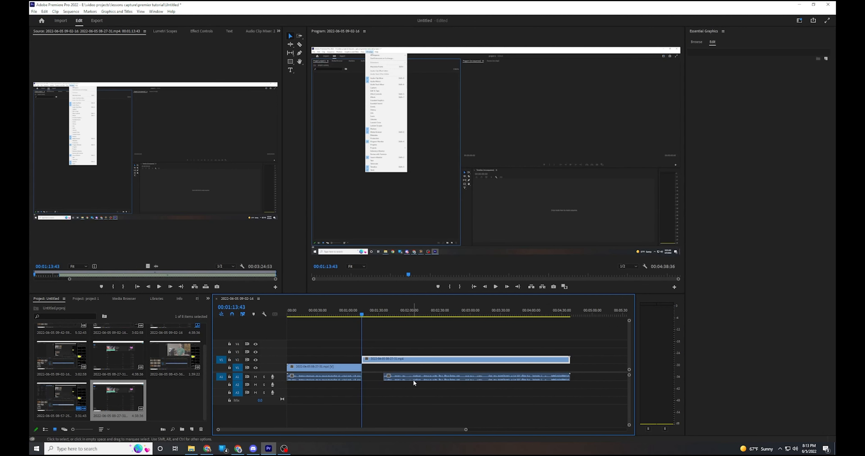
- Link the V2 video segment with the trimmed audio segment on A1
{"action": "left_click", "coordinate": [414, 379], "text": "shift"}
{"action": "right_click", "coordinate": [414, 378]}
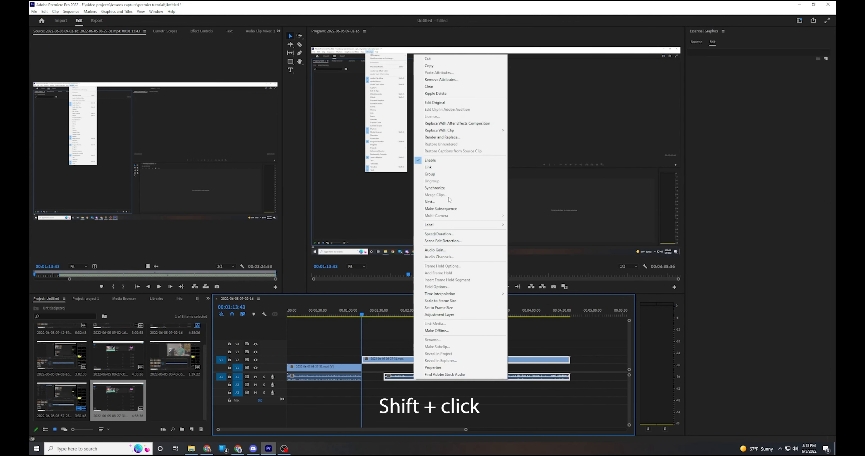
{"action": "left_click", "coordinate": [451, 168]}
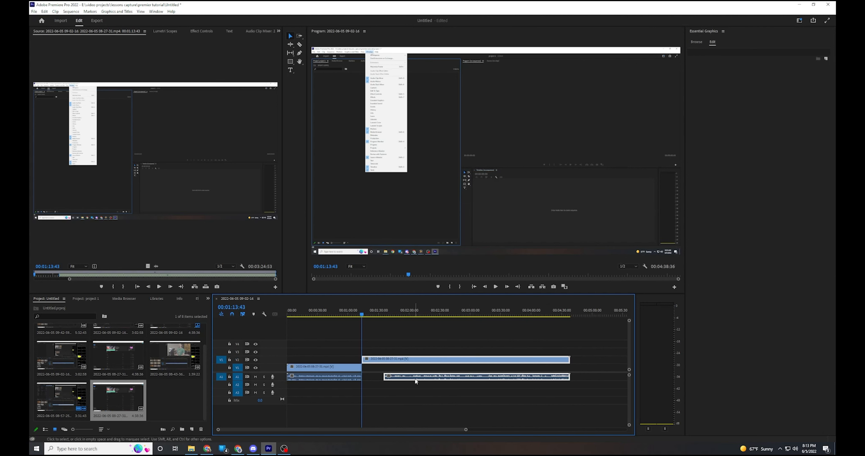
- Move the linked clip about 22 seconds earlier so its audio meets the first segment's audio, and scrub across the overlap
{"action": "left_click_drag", "start_coordinate": [416, 379], "coordinate": [394, 379]}
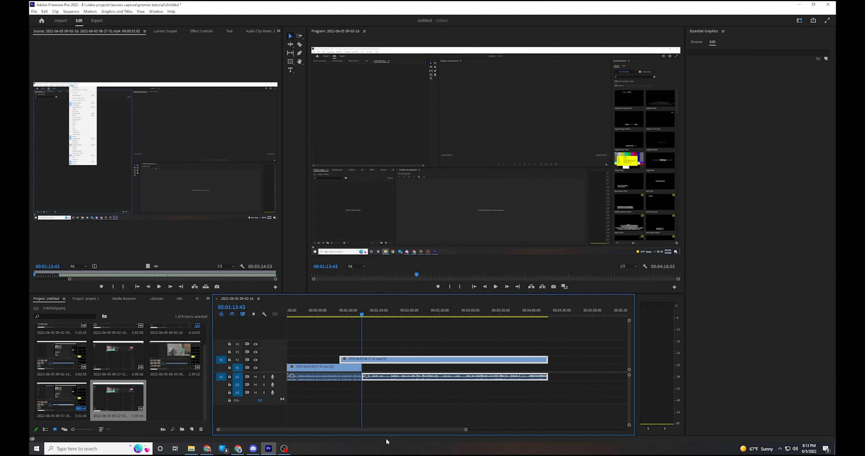
{"action": "left_click_drag", "start_coordinate": [336, 314], "coordinate": [351, 315]}
{"action": "left_click_drag", "start_coordinate": [353, 316], "coordinate": [359, 316]}
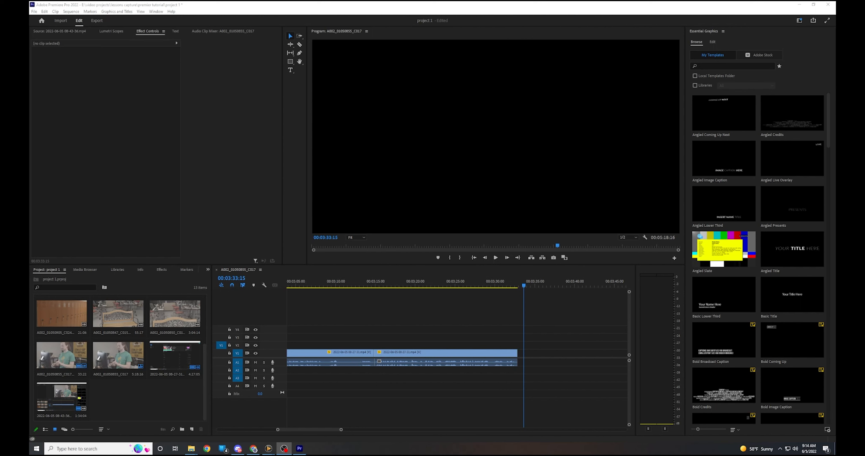
- Import the "A Few Minutes Later" image into project 1 and place it on V1 after the last screen recording, ending at 00:03:33:15
{"action": "left_click_drag", "start_coordinate": [63, 432], "coordinate": [128, 389]}
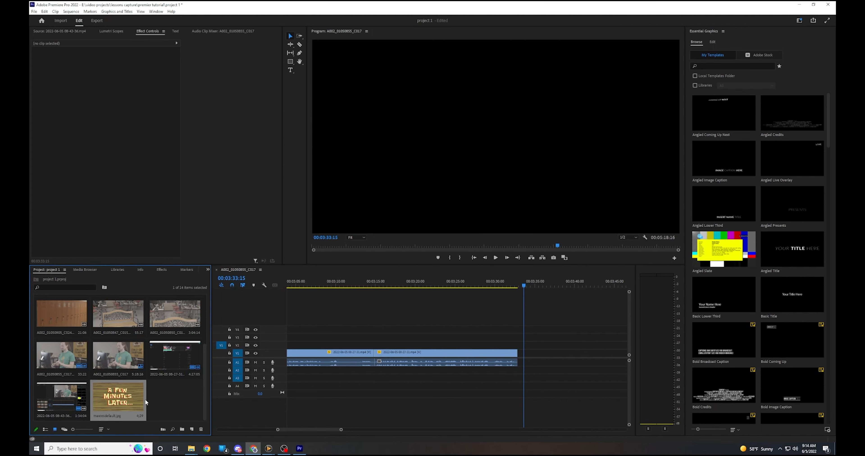
{"action": "left_click_drag", "start_coordinate": [105, 405], "coordinate": [522, 350]}
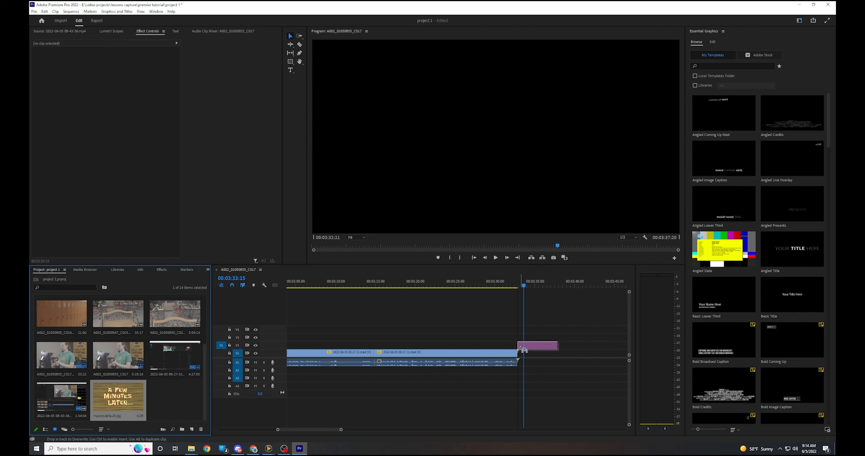
{"action": "mouse_move", "coordinate": [523, 350]}
{"action": "left_mouse_down"}
{"action": "mouse_move", "coordinate": [556, 352]}
{"action": "mouse_move", "coordinate": [523, 352]}
{"action": "left_mouse_up"}
- Play the sequence from 00:03:32:03 through the inserted image to preview it
{"action": "left_click_drag", "start_coordinate": [523, 289], "coordinate": [511, 288]}
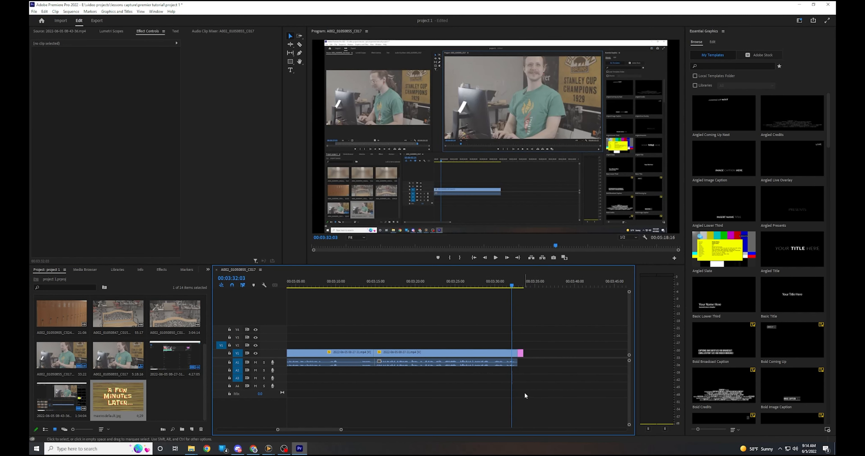
{"action": "key", "text": "space"}
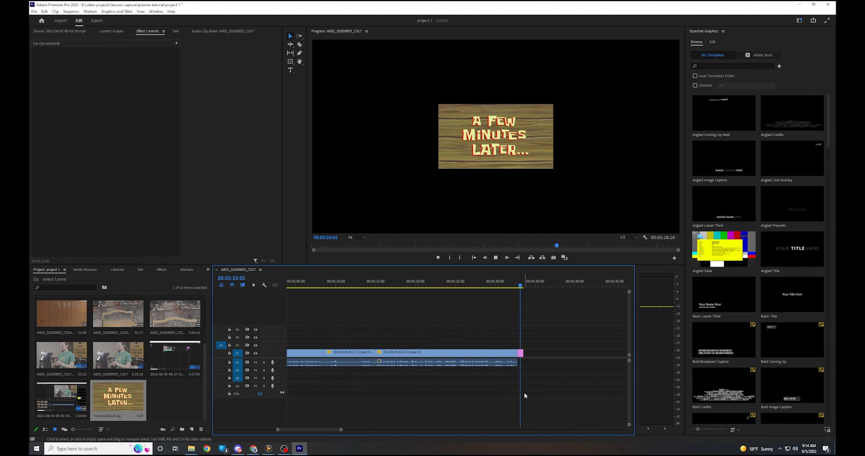
{"action": "key", "text": "space"}
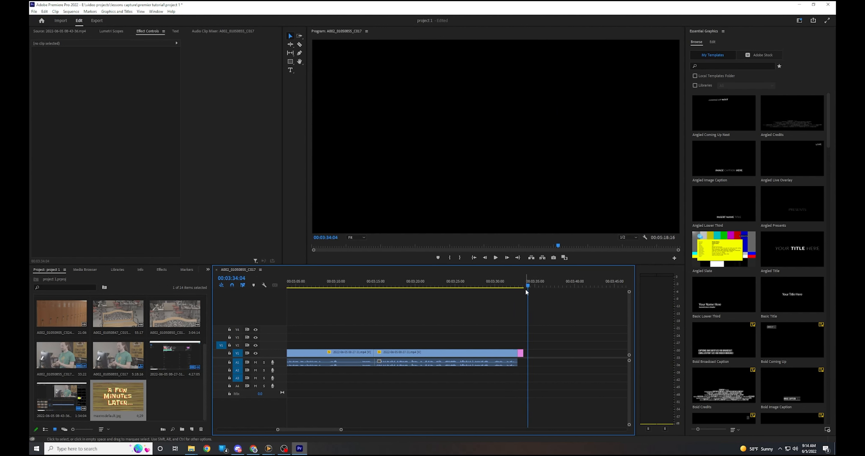
- Park the playhead on the image at 00:03:33:02 and display the image clip's Effect Controls
{"action": "left_click_drag", "start_coordinate": [526, 291], "coordinate": [520, 287]}
{"action": "left_click", "coordinate": [521, 353]}
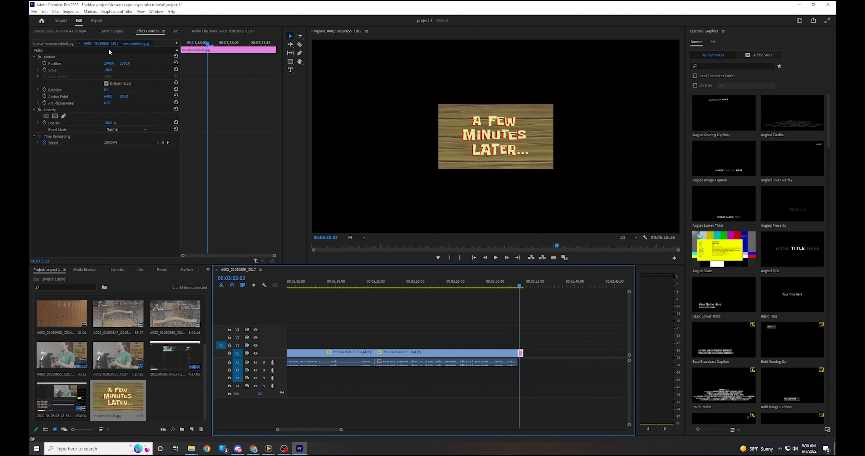
{"action": "key", "text": "ctrl+shift+a"}
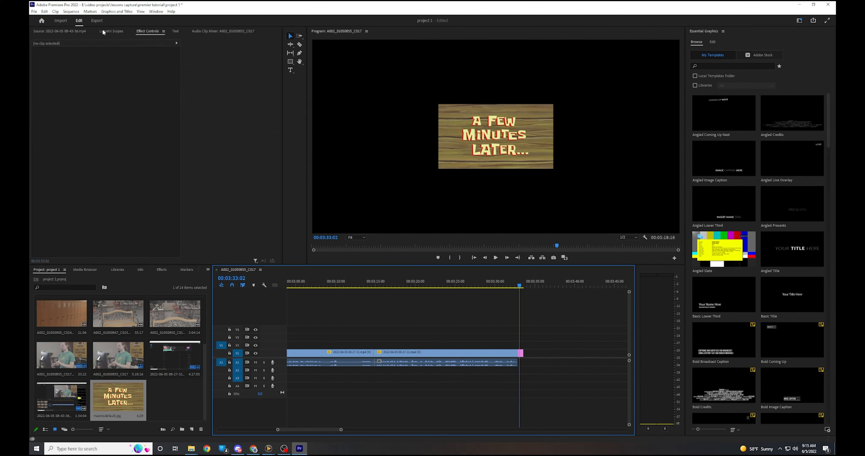
{"action": "left_click", "coordinate": [143, 32]}
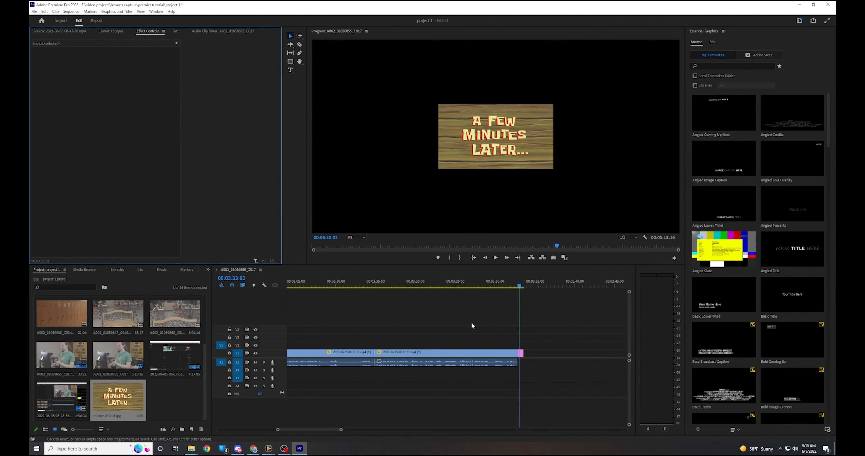
{"action": "left_click", "coordinate": [520, 353]}
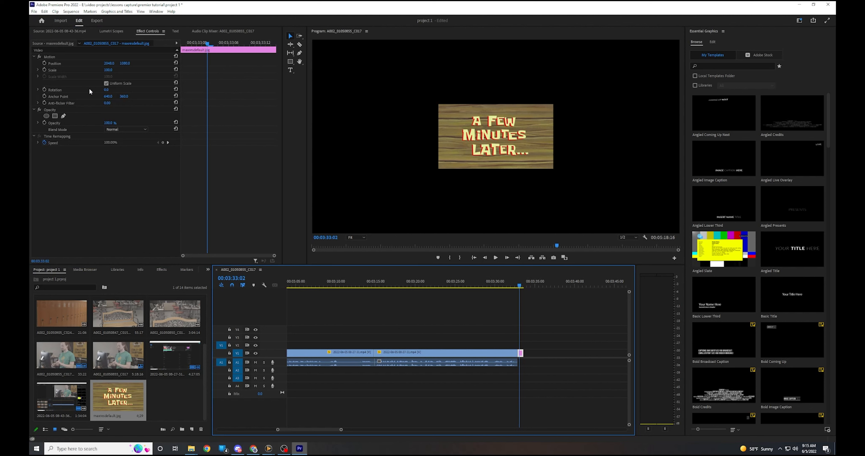
- Try shifting the image's horizontal and vertical Position, and undo both changes
{"action": "mouse_move", "coordinate": [102, 63]}
{"action": "left_mouse_down"}
{"action": "mouse_move", "coordinate": [28, 63]}
{"action": "mouse_move", "coordinate": [188, 60]}
{"action": "mouse_move", "coordinate": [88, 64]}
{"action": "left_mouse_up"}
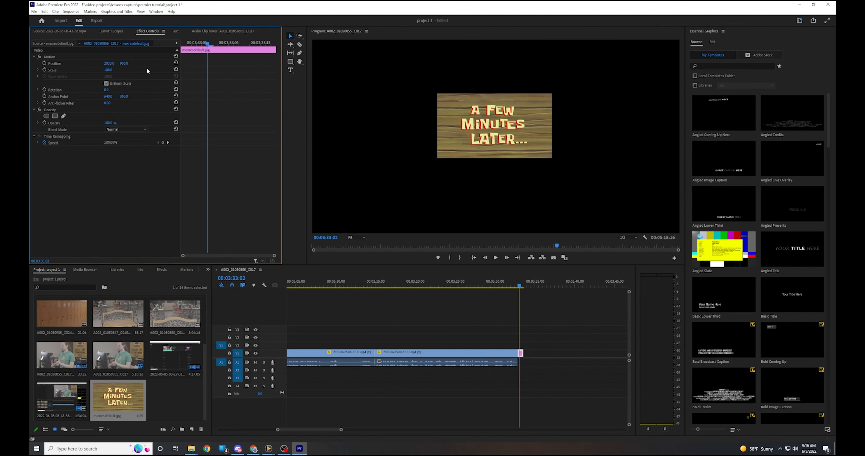
{"action": "key", "text": "ctrl+z"}
{"action": "key", "text": "ctrl+z"}
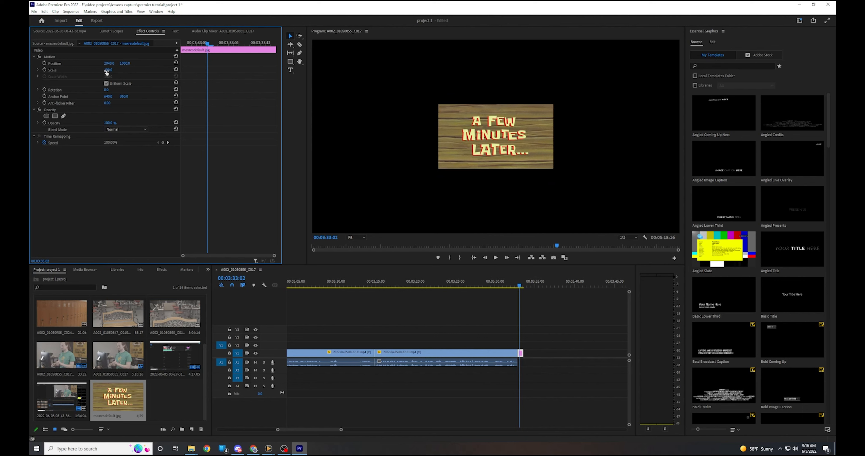
- Increase the image's Scale until it fills the frame
{"action": "left_click_drag", "start_coordinate": [106, 73], "coordinate": [182, 73]}
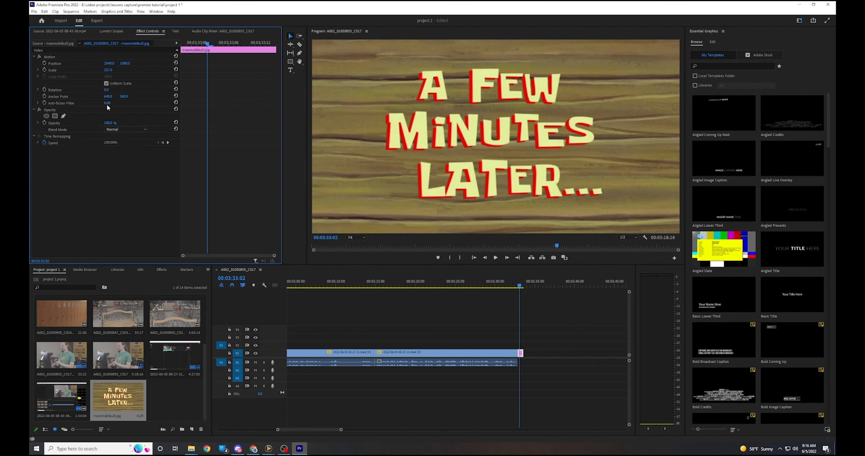
- Try changing the image's Rotation and Opacity, and undo both changes
{"action": "left_click_drag", "start_coordinate": [108, 93], "coordinate": [125, 98]}
{"action": "key", "text": "ctrl+z"}
{"action": "left_click_drag", "start_coordinate": [112, 125], "coordinate": [93, 125]}
{"action": "key", "text": "ctrl+z"}
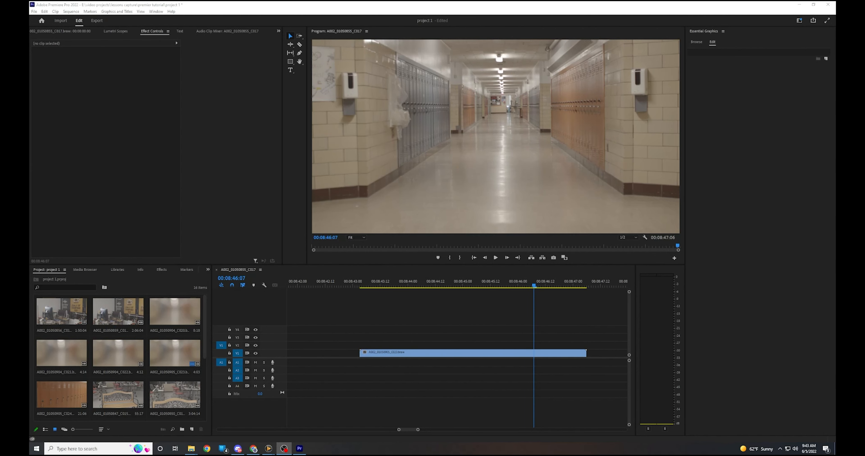
- Use Speed/Duration to change the hallway clip's duration to 00:00:02:00
{"action": "left_click", "coordinate": [534, 288]}
{"action": "left_click_drag", "start_coordinate": [533, 288], "coordinate": [523, 304]}
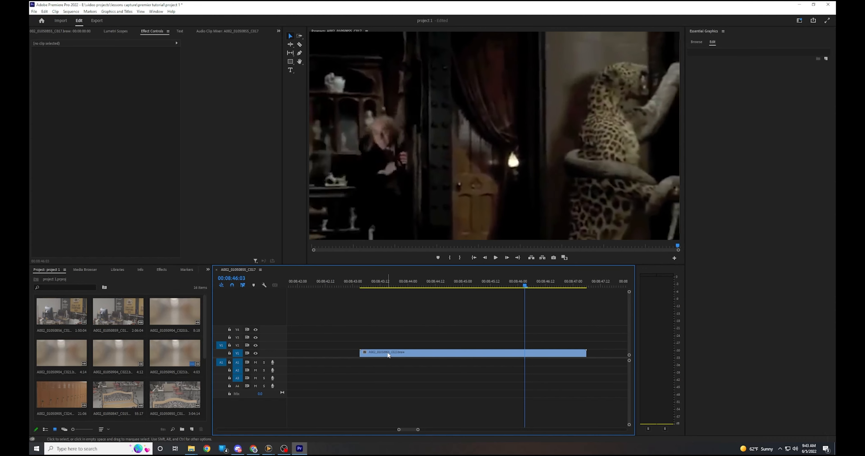
{"action": "left_click", "coordinate": [388, 355]}
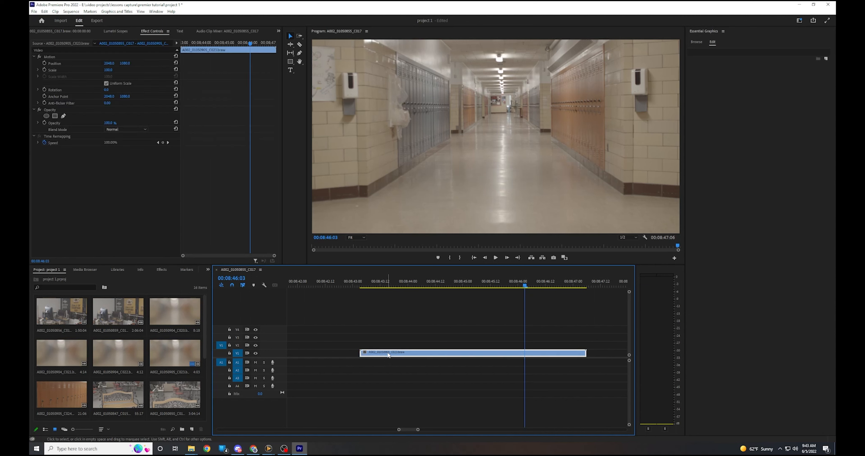
{"action": "right_click", "coordinate": [388, 355]}
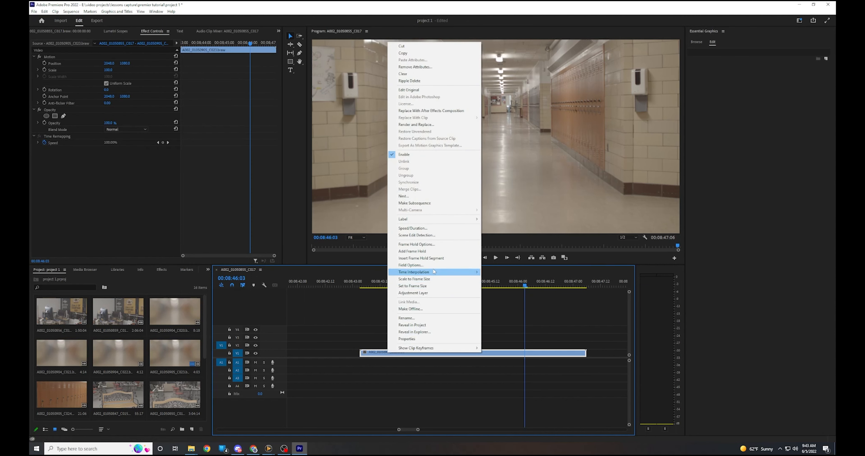
{"action": "left_click", "coordinate": [431, 230]}
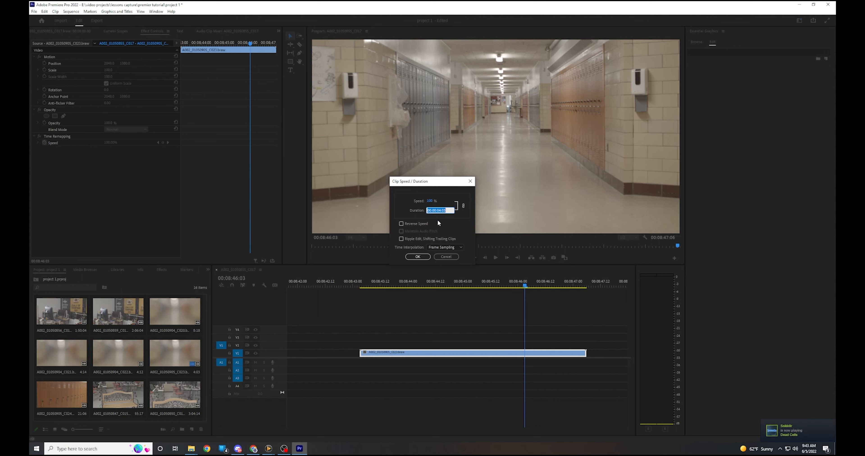
{"action": "left_click", "coordinate": [446, 211]}
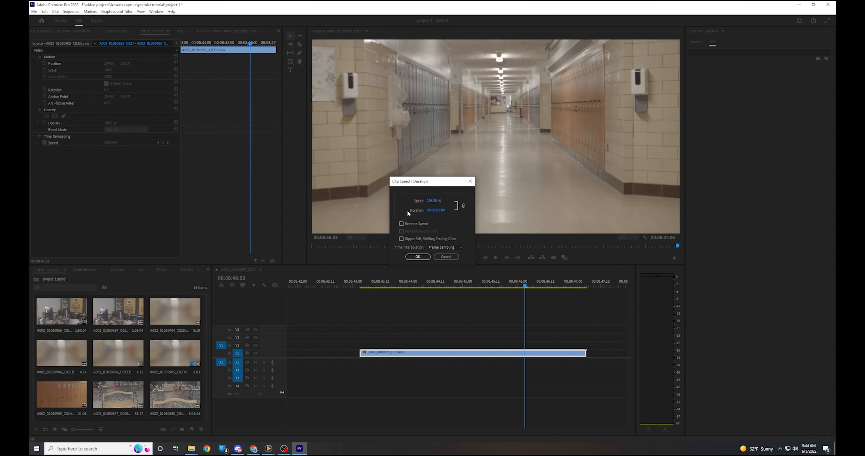
{"action": "left_click_drag", "start_coordinate": [433, 200], "coordinate": [432, 200]}
{"action": "left_click", "coordinate": [417, 257]}
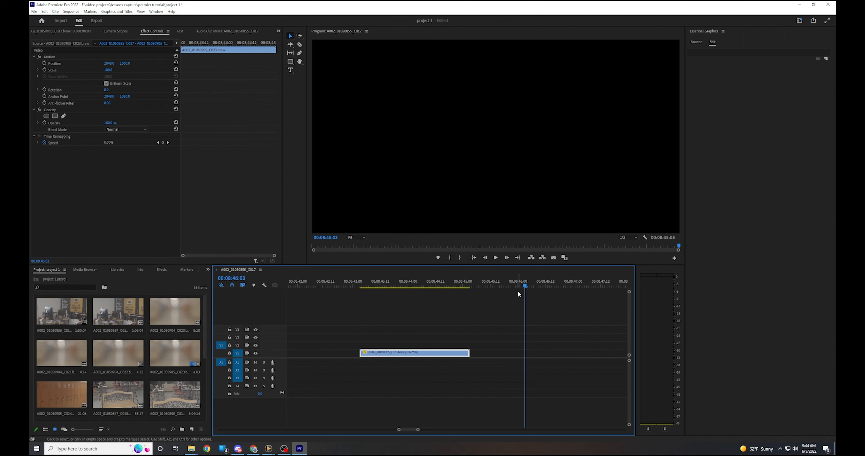
- Play the sped-up hallway clip from 00:08:43:03 and scrub back through it to check the new speed
{"action": "left_click_drag", "start_coordinate": [523, 281], "coordinate": [360, 306]}
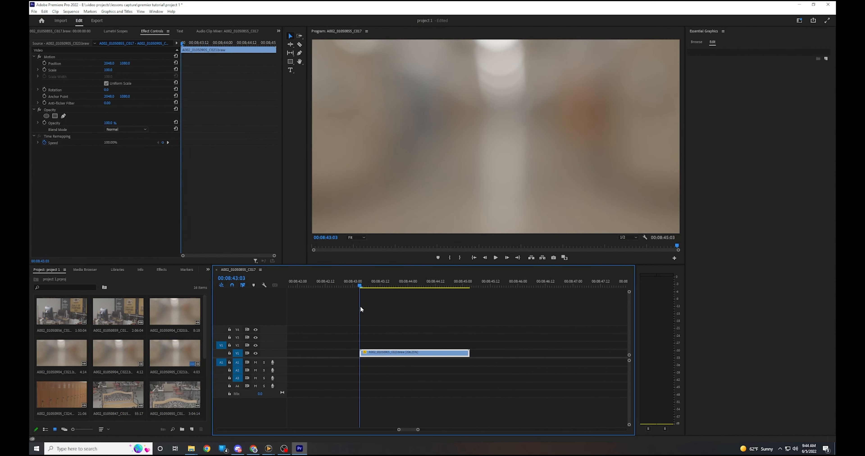
{"action": "key", "text": "space"}
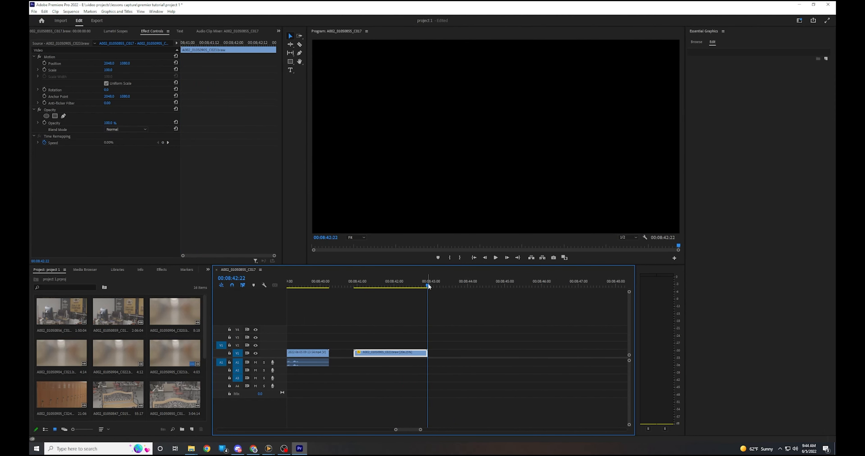
{"action": "left_click_drag", "start_coordinate": [429, 285], "coordinate": [425, 306]}
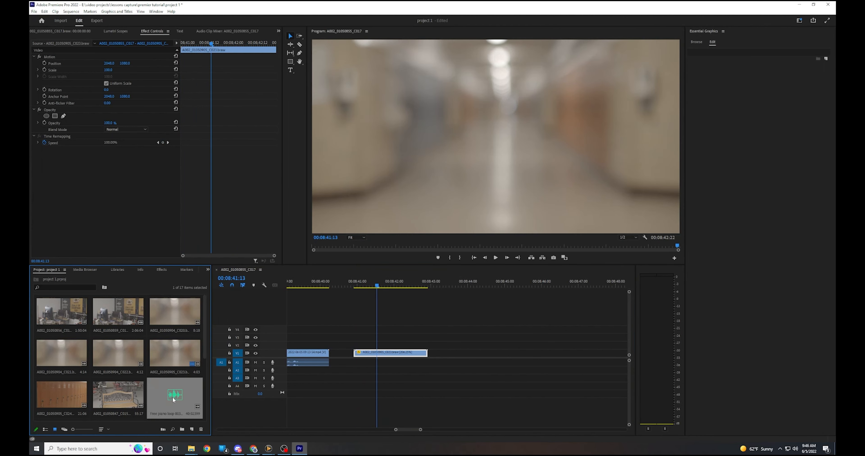
- Place the free loop audio file on track A1 at the start of the hallway clip and play it from 00:08:40:22
{"action": "left_click_drag", "start_coordinate": [174, 400], "coordinate": [355, 363]}
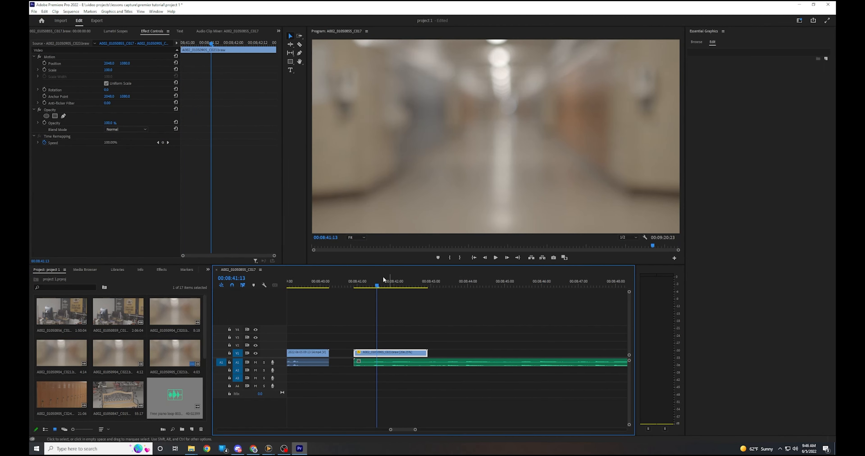
{"action": "left_click", "coordinate": [354, 287]}
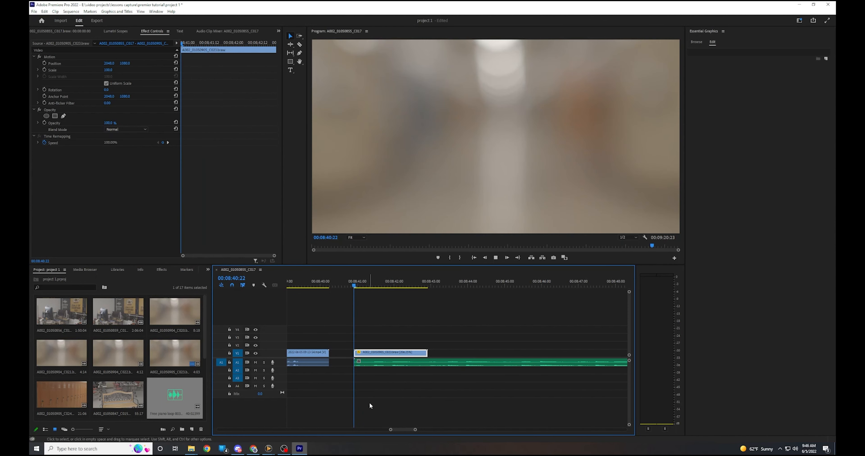
{"action": "key", "text": "space"}
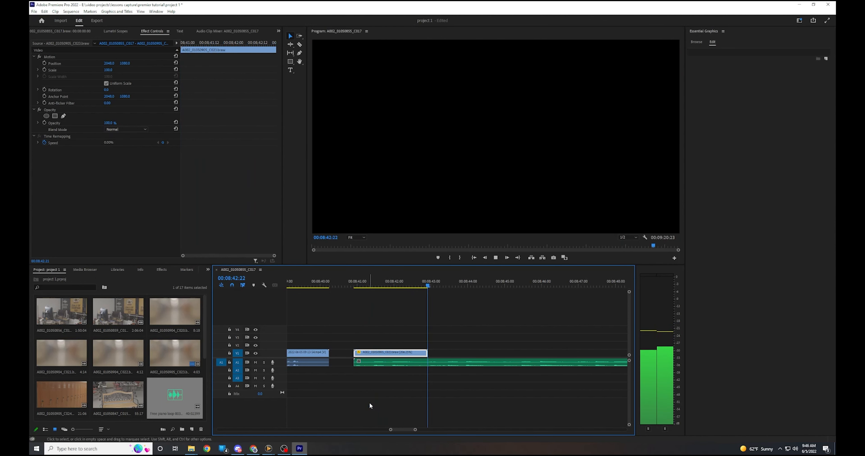
{"action": "key", "text": "space"}
- Cut the loop audio at the end of the hallway clip, delete the excess, and preview the result from 00:08:40:22
{"action": "key", "text": "c"}
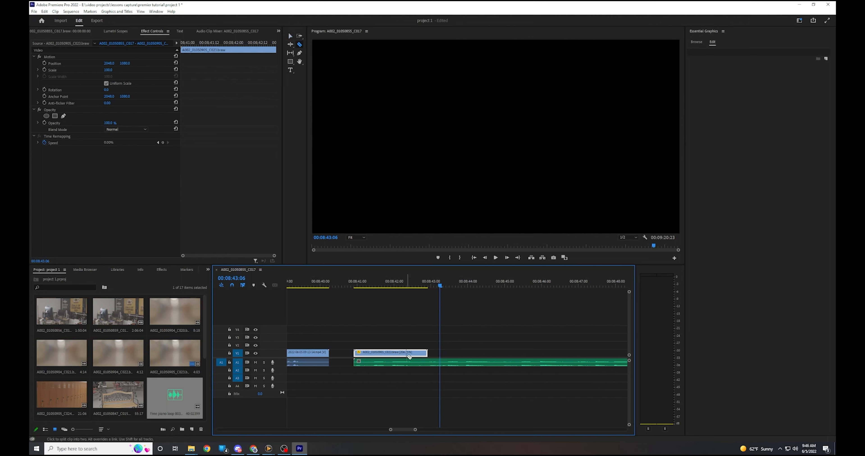
{"action": "left_click", "coordinate": [428, 362]}
{"action": "left_click", "coordinate": [289, 36]}
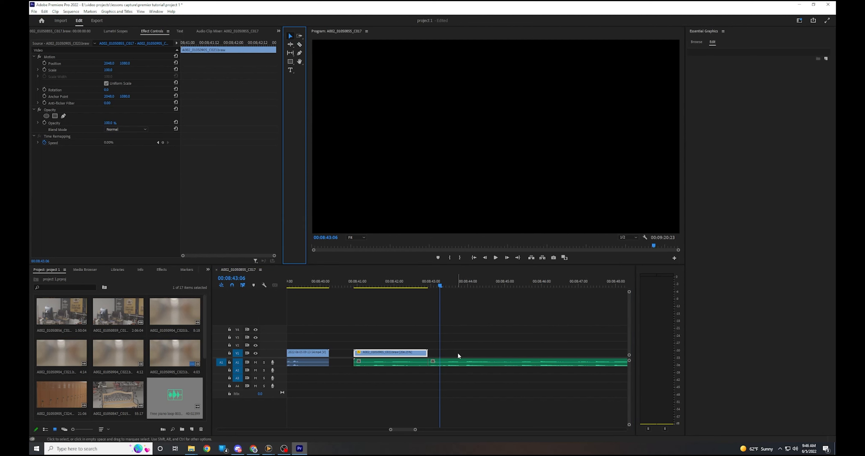
{"action": "left_click", "coordinate": [456, 361]}
{"action": "key", "text": "Delete"}
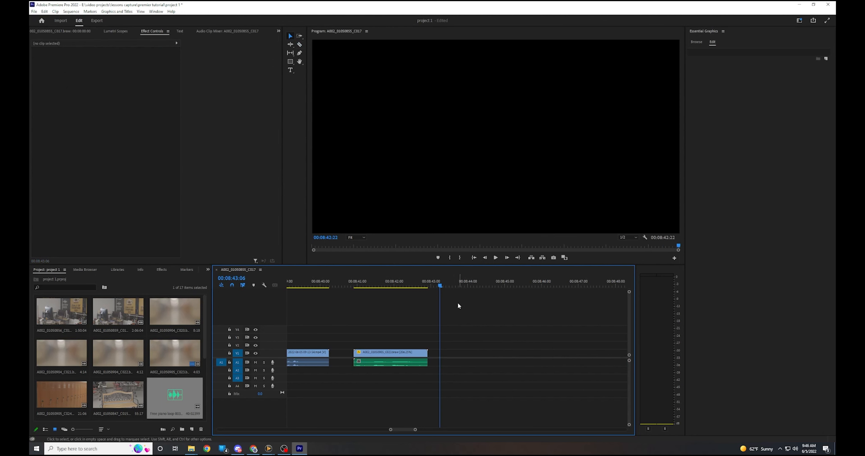
{"action": "left_click_drag", "start_coordinate": [402, 286], "coordinate": [352, 294]}
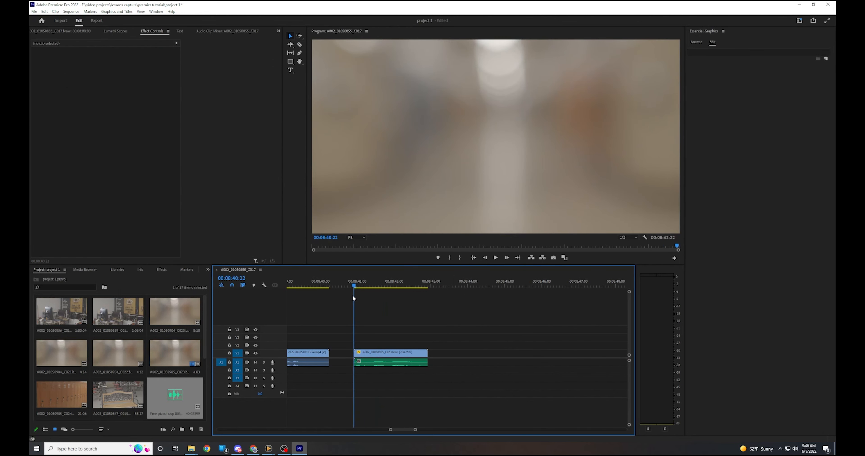
{"action": "key", "text": "space"}
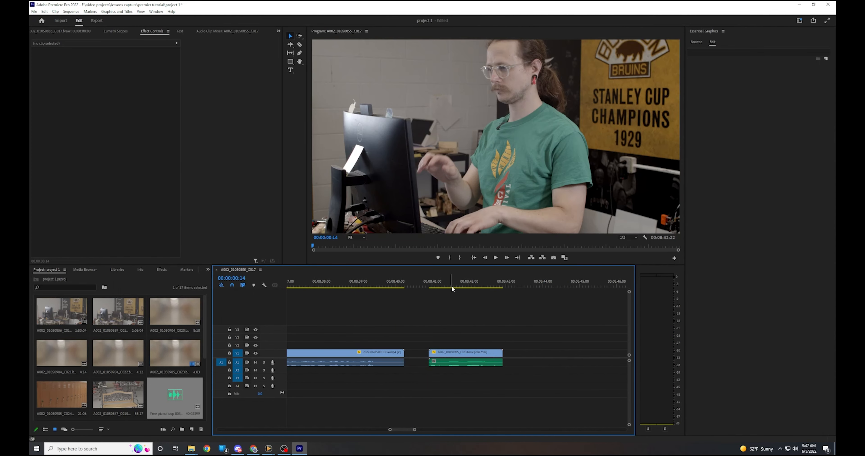
- Add a text title reading "CMS VIDEO" over the hallway clip, starting at 00:08:41:21
{"action": "mouse_move", "coordinate": [458, 286]}
{"action": "left_mouse_down"}
{"action": "mouse_move", "coordinate": [440, 286]}
{"action": "mouse_move", "coordinate": [464, 288]}
{"action": "left_mouse_up"}
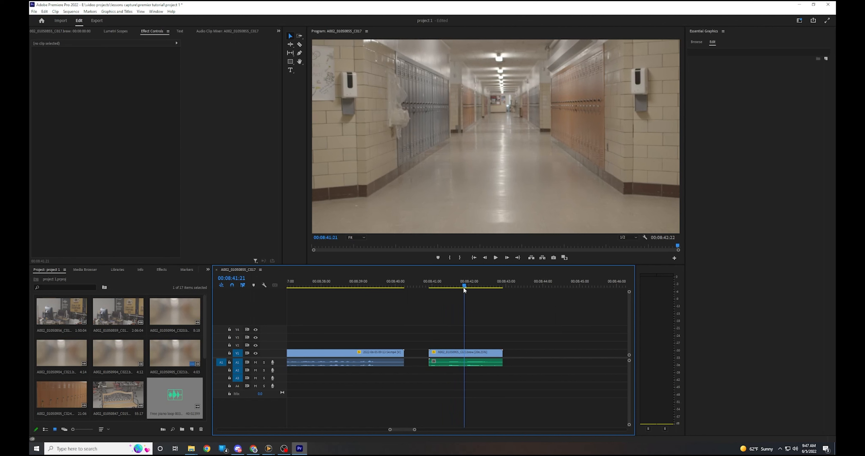
{"action": "left_click", "coordinate": [291, 70]}
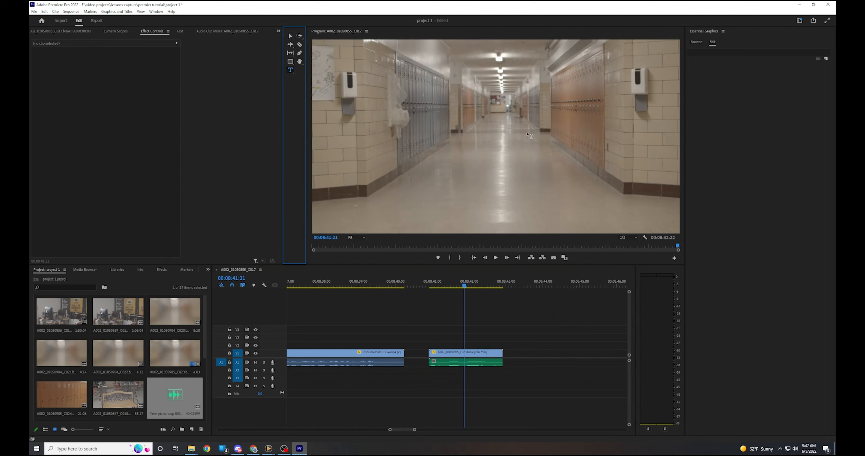
{"action": "left_click", "coordinate": [443, 109]}
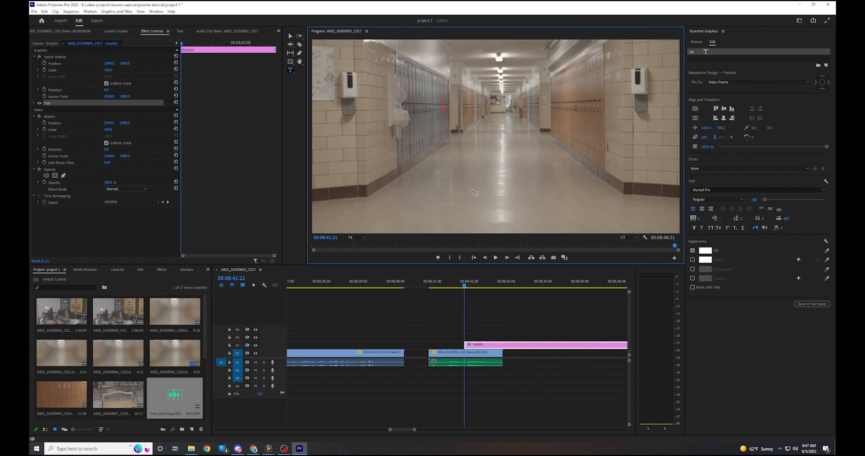
{"action": "type", "text": "CMS VIDEO"}
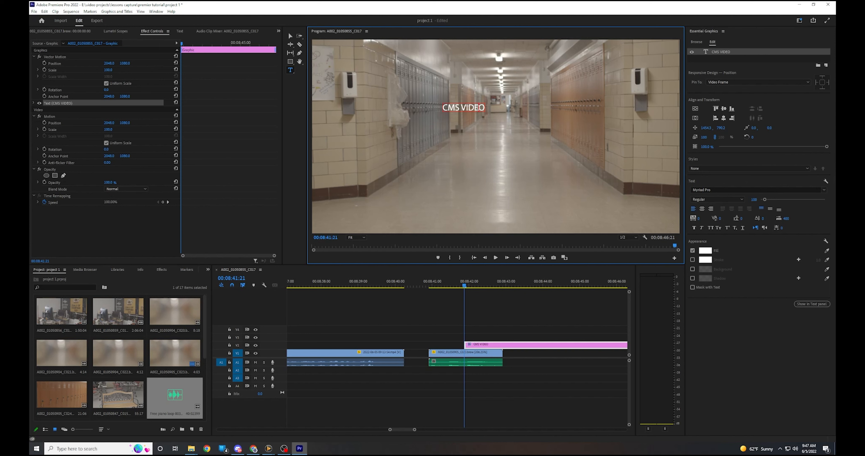
- Increase the CMS VIDEO title's font size to 617 and move the text to the middle of the frame
{"action": "key", "text": "ctrl+a"}
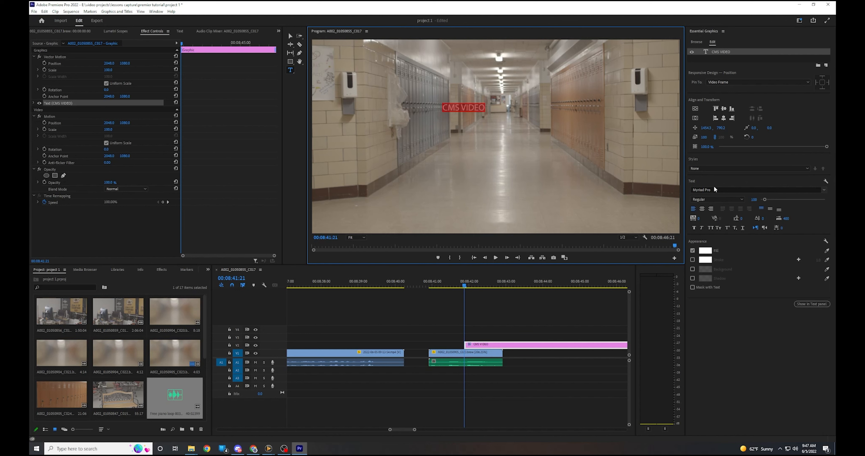
{"action": "left_click_drag", "start_coordinate": [764, 199], "coordinate": [785, 200]}
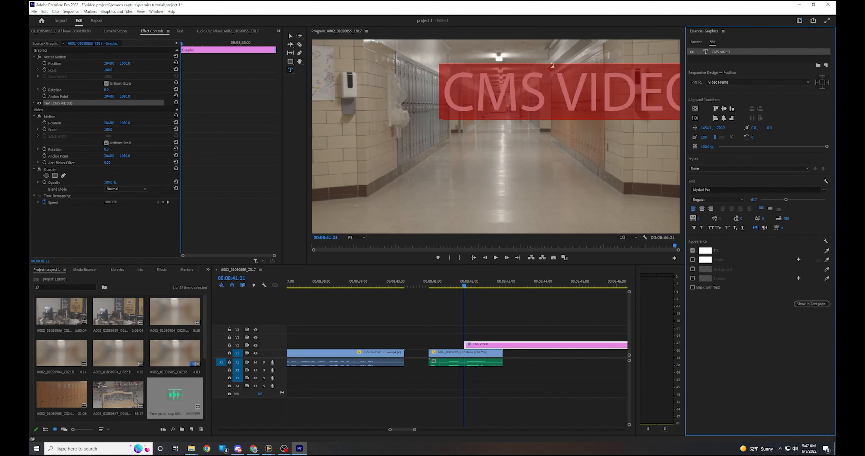
{"action": "left_click", "coordinate": [288, 35]}
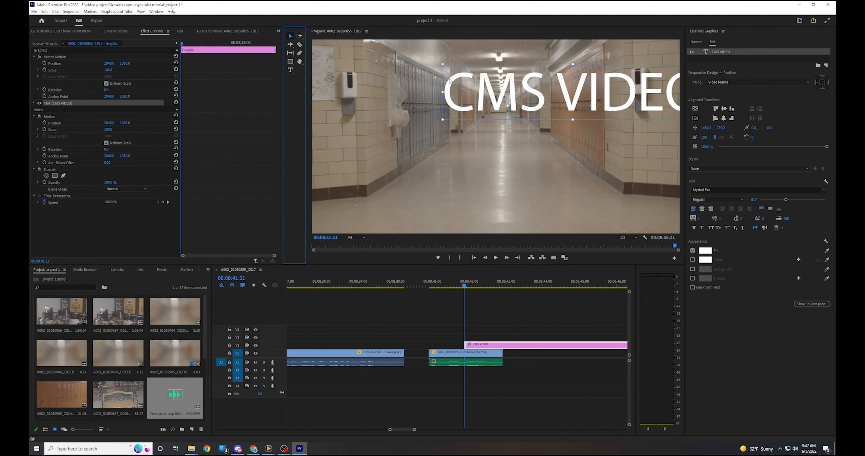
{"action": "left_click_drag", "start_coordinate": [513, 102], "coordinate": [438, 147]}
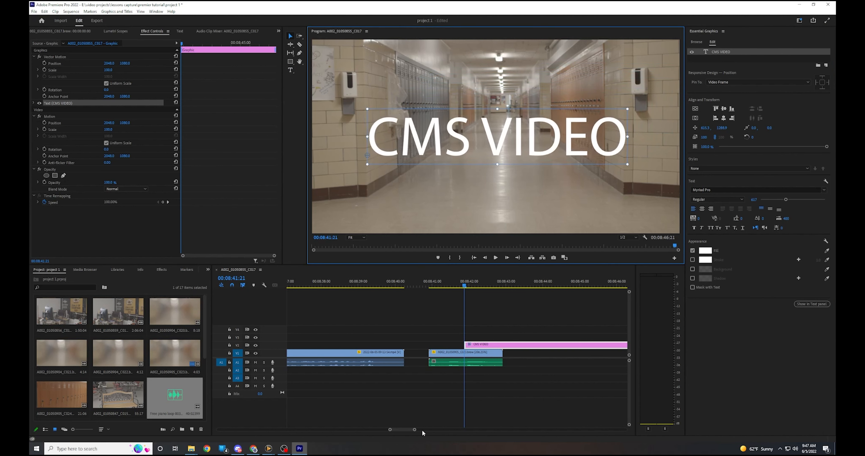
- Shorten the title clip to end together with the hallway clip, and play the section from 00:08:40:19
{"action": "left_click_drag", "start_coordinate": [415, 430], "coordinate": [419, 430]}
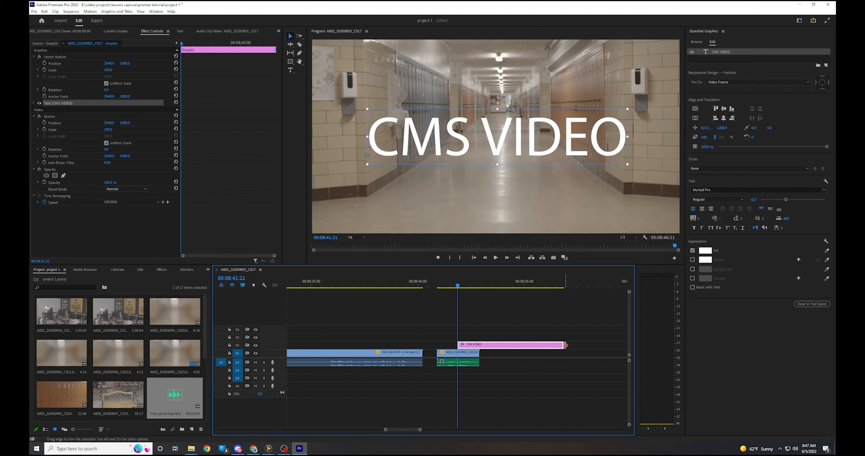
{"action": "left_click_drag", "start_coordinate": [565, 345], "coordinate": [478, 337]}
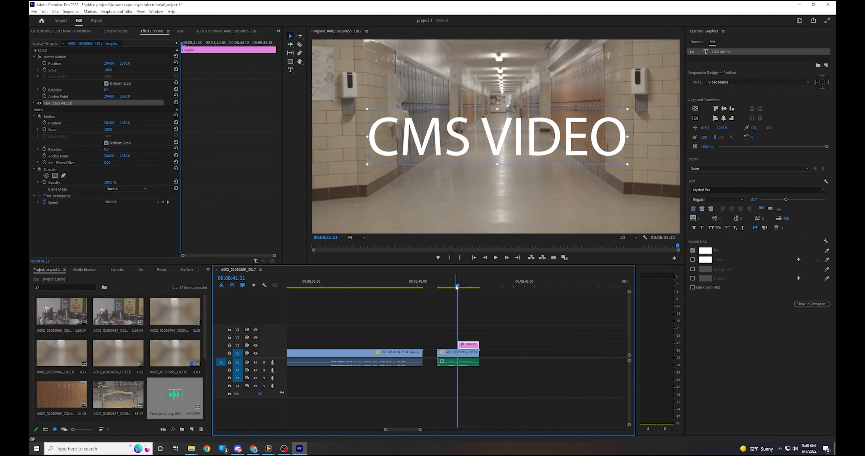
{"action": "left_click_drag", "start_coordinate": [458, 286], "coordinate": [436, 291]}
{"action": "key", "text": "Left"}
{"action": "key", "text": "Left"}
{"action": "key", "text": "Left"}
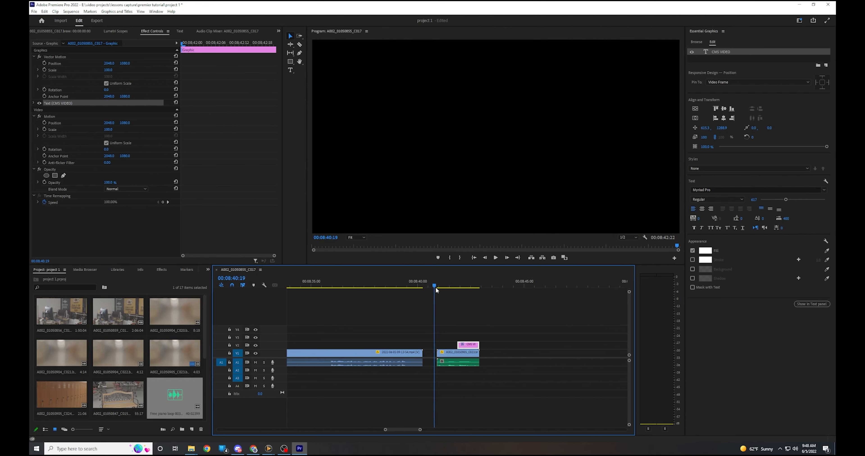
{"action": "key", "text": "space"}
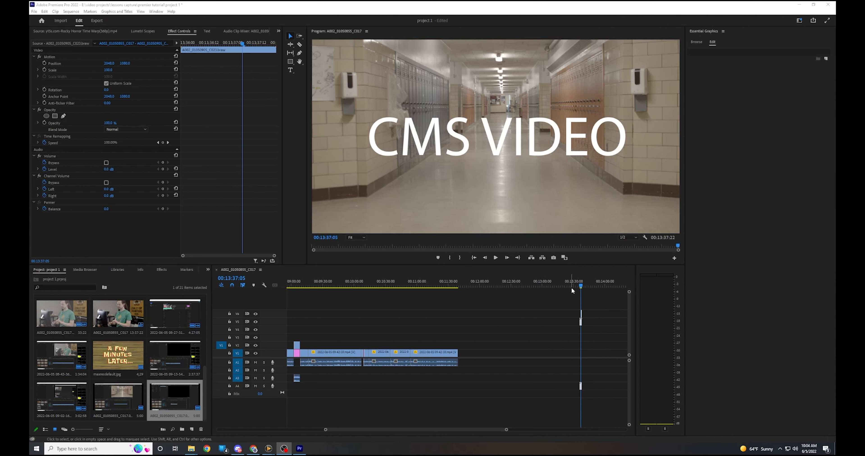
- Browse the graphics templates and add Classic Broadcast Caption to the timeline just after the last footage clip ends
{"action": "left_click_drag", "start_coordinate": [580, 286], "coordinate": [457, 303]}
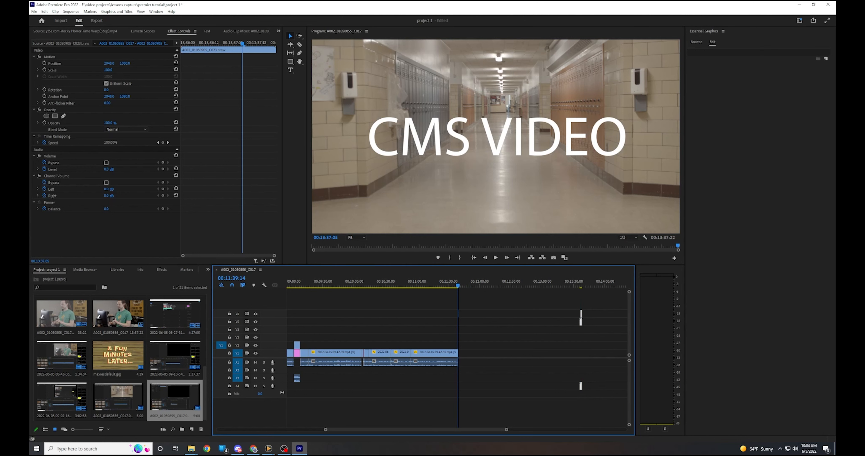
{"action": "left_click_drag", "start_coordinate": [506, 430], "coordinate": [447, 432]}
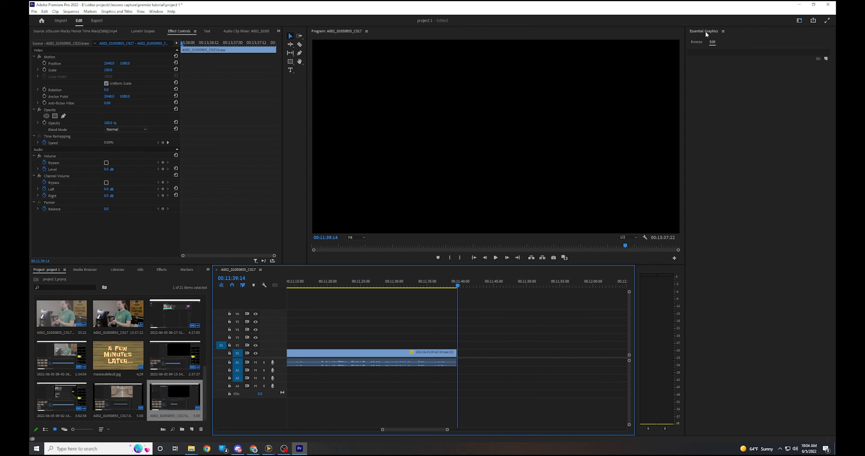
{"action": "left_click", "coordinate": [693, 42]}
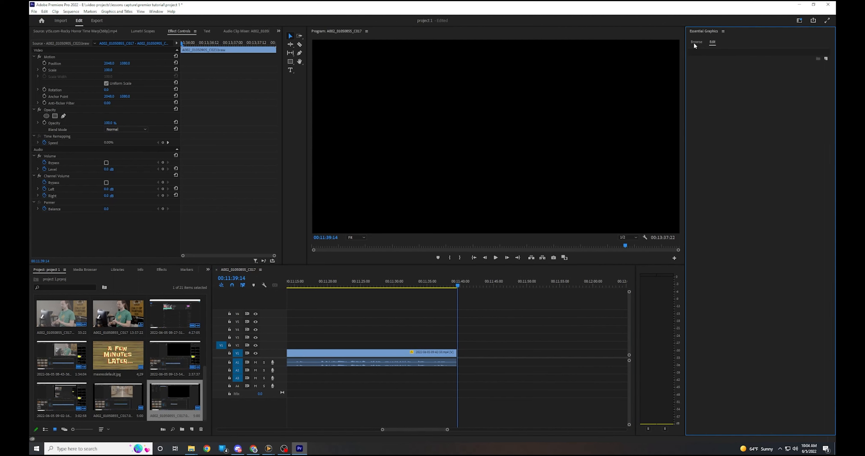
{"action": "scroll", "coordinate": [742, 142], "scroll_direction": "down", "scroll_amount": 10}
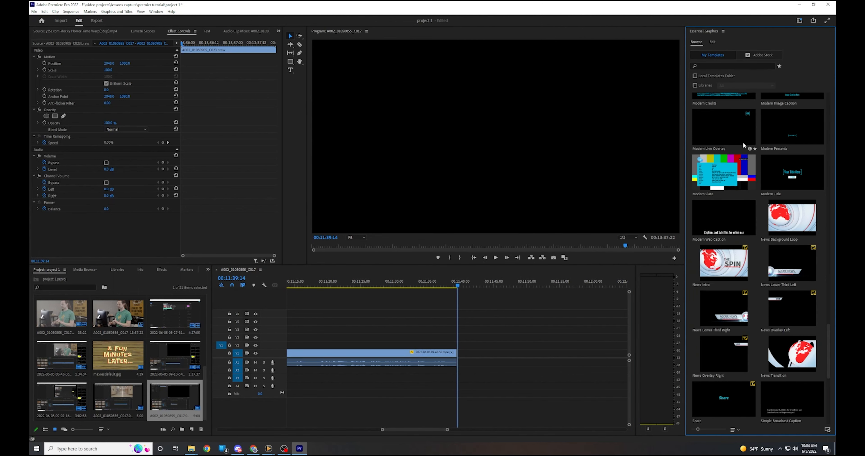
{"action": "scroll", "coordinate": [742, 142], "scroll_direction": "down", "scroll_amount": 6}
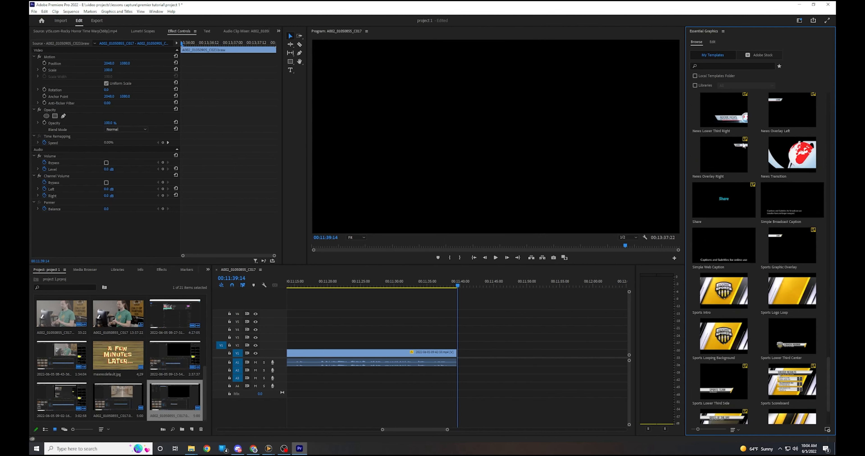
{"action": "scroll", "coordinate": [742, 143], "scroll_direction": "up", "scroll_amount": 2}
{"action": "scroll", "coordinate": [742, 148], "scroll_direction": "up", "scroll_amount": 6}
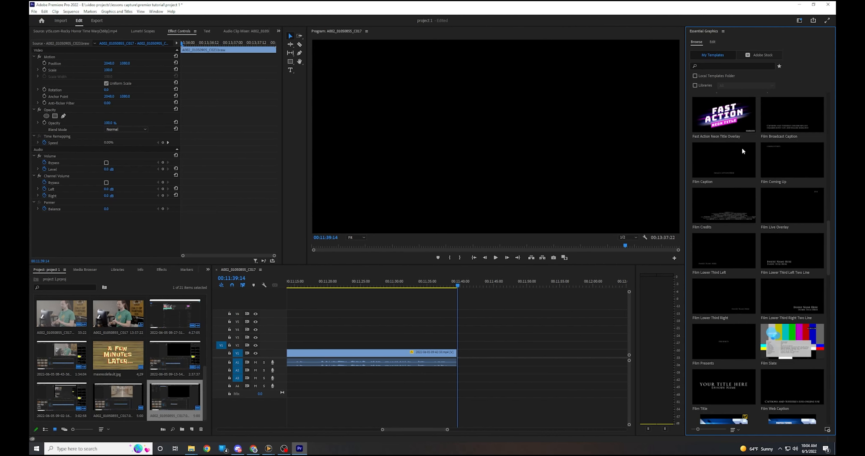
{"action": "scroll", "coordinate": [739, 170], "scroll_direction": "up", "scroll_amount": 6}
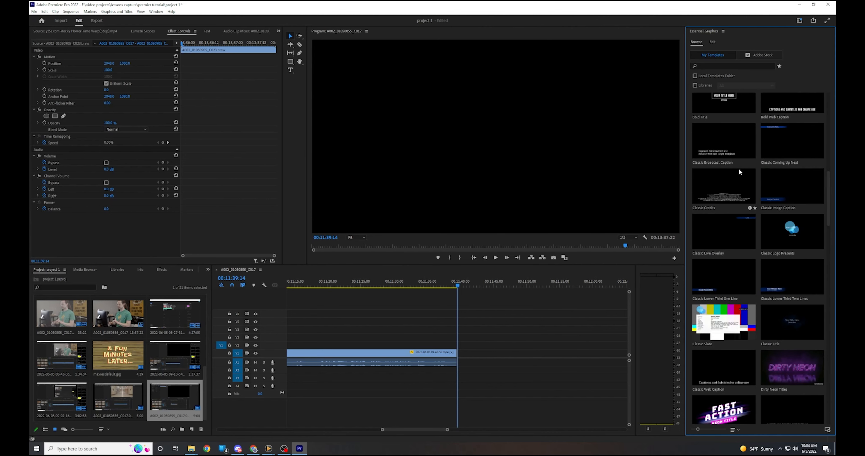
{"action": "left_click_drag", "start_coordinate": [711, 237], "coordinate": [465, 351]}
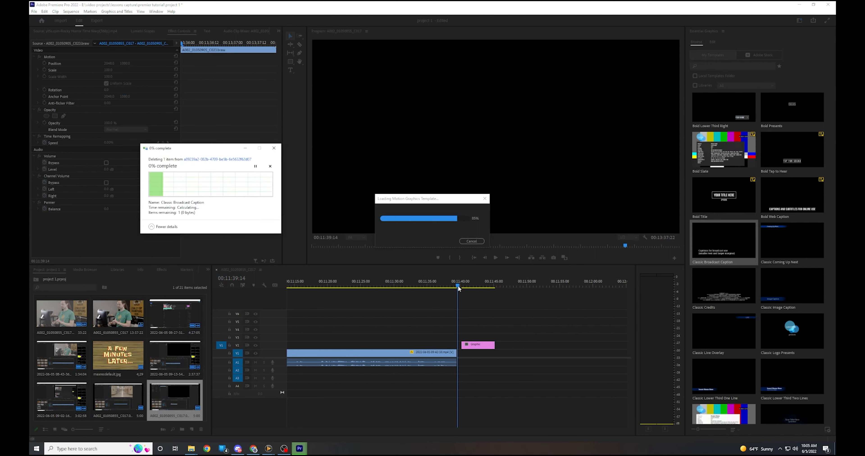
- Move the caption graphic onto the same video track as the footage, directly against the end of the last clip
{"action": "left_click_drag", "start_coordinate": [457, 285], "coordinate": [452, 290]}
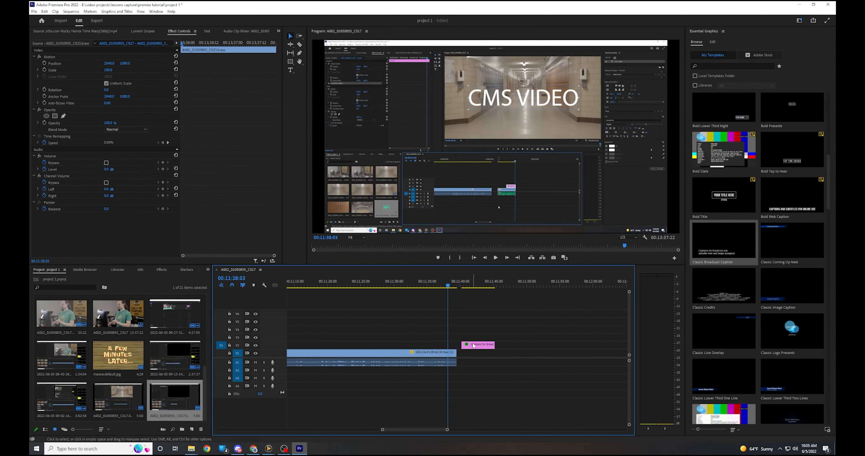
{"action": "left_click_drag", "start_coordinate": [474, 345], "coordinate": [472, 355]}
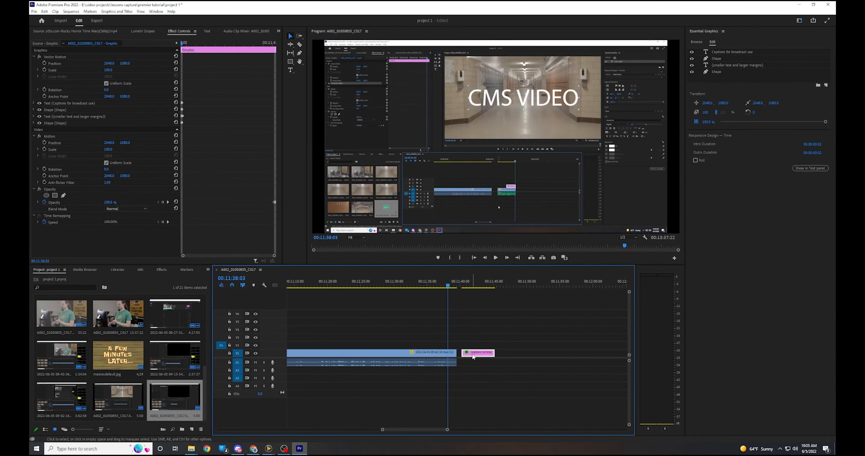
{"action": "left_click", "coordinate": [452, 287]}
{"action": "left_click_drag", "start_coordinate": [453, 289], "coordinate": [522, 300]}
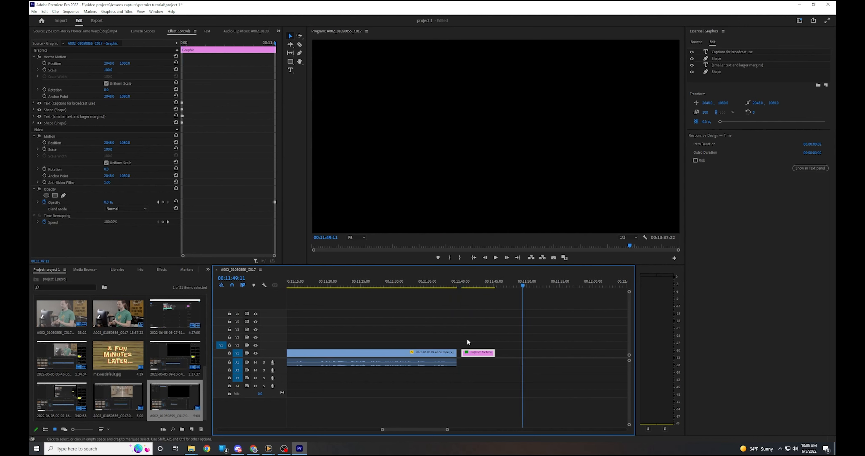
{"action": "left_click_drag", "start_coordinate": [473, 355], "coordinate": [470, 355]}
- Play the cut from the last footage clip into the caption graphic, stopping while the caption text is on screen
{"action": "left_click_drag", "start_coordinate": [523, 288], "coordinate": [485, 291]}
{"action": "left_click", "coordinate": [444, 290]}
{"action": "key", "text": "space"}
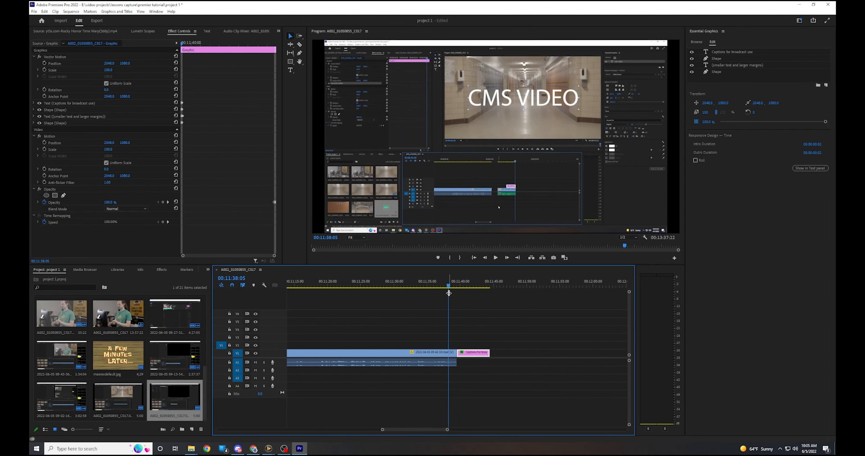
{"action": "key", "text": "space"}
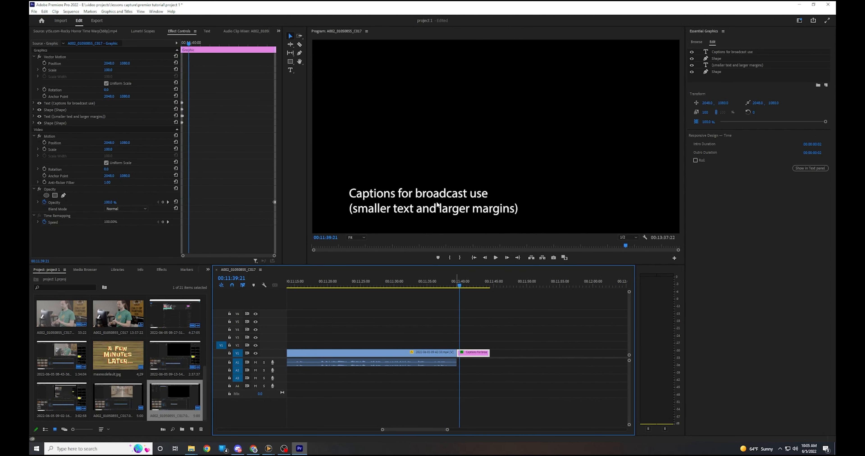
- Replace the caption's first text line with "Music by simple samples"
{"action": "left_click", "coordinate": [444, 198]}
{"action": "double_click", "coordinate": [444, 194]}
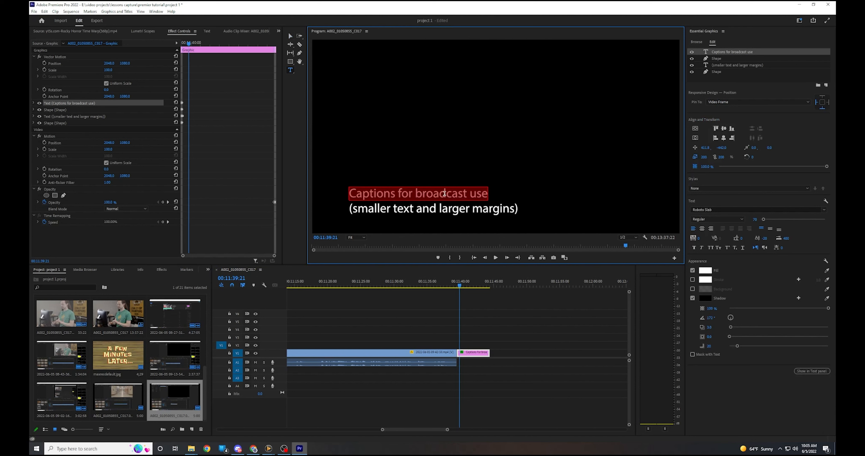
{"action": "type", "text": "Music by"}
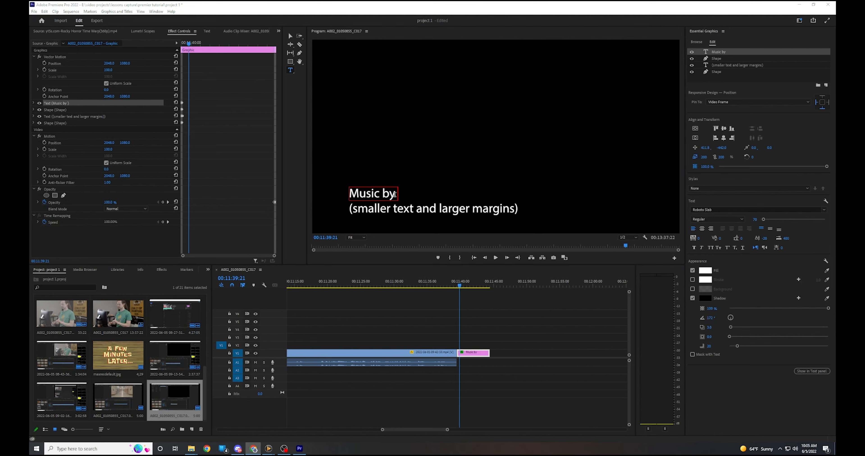
{"action": "left_click", "coordinate": [396, 194]}
{"action": "type", "text": "simple samples"}
- Replace the caption's second text line with "'Free piano loop 003 120 bpm'"
{"action": "left_click", "coordinate": [403, 209]}
{"action": "key", "text": "ctrl+a"}
{"action": "type", "text": "'Free piano loop 003 120 bpm'"}
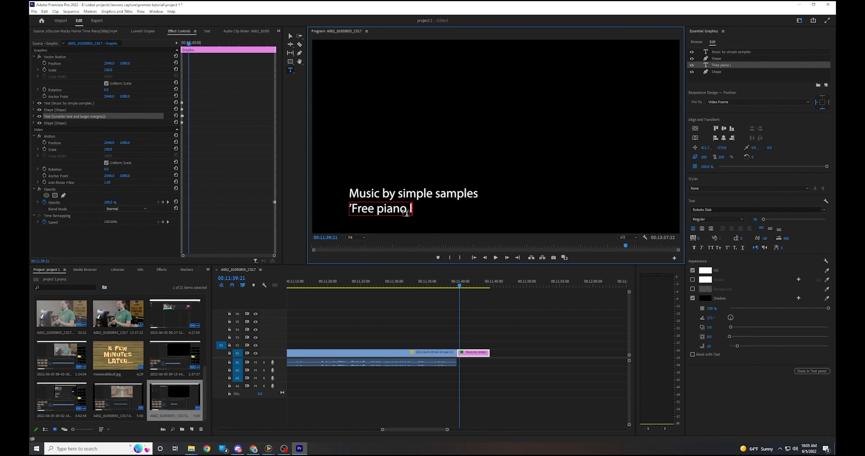
- Return to the end of the sequence, scrub through the music credit graphic to review it, and deselect it
{"action": "left_click", "coordinate": [503, 246]}
{"action": "left_click_drag", "start_coordinate": [350, 430], "coordinate": [449, 426]}
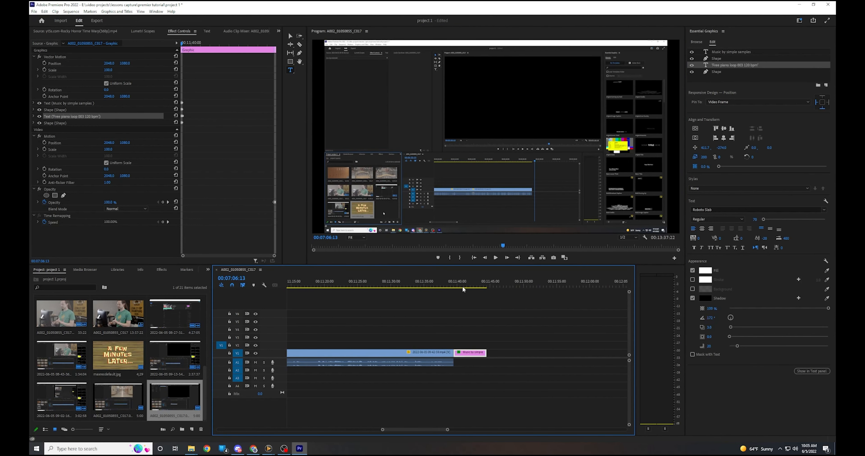
{"action": "left_click_drag", "start_coordinate": [462, 287], "coordinate": [472, 286]}
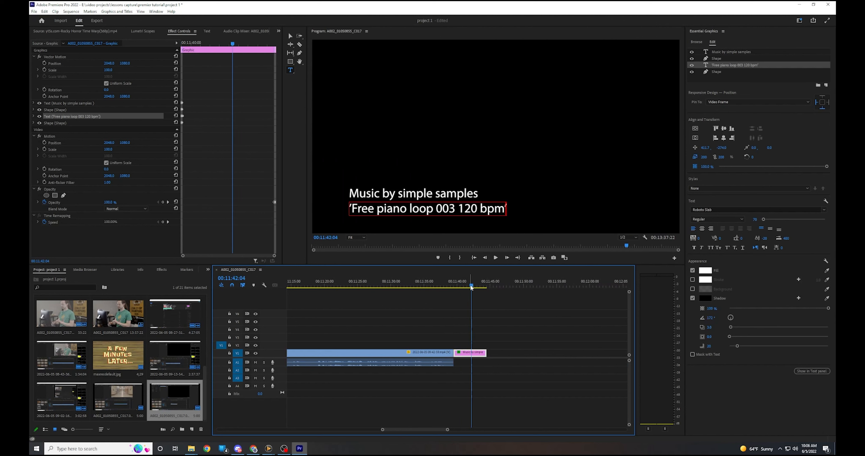
{"action": "mouse_move", "coordinate": [472, 287]}
{"action": "left_mouse_down"}
{"action": "mouse_move", "coordinate": [488, 289]}
{"action": "mouse_move", "coordinate": [461, 288]}
{"action": "left_mouse_up"}
{"action": "left_click", "coordinate": [530, 209]}
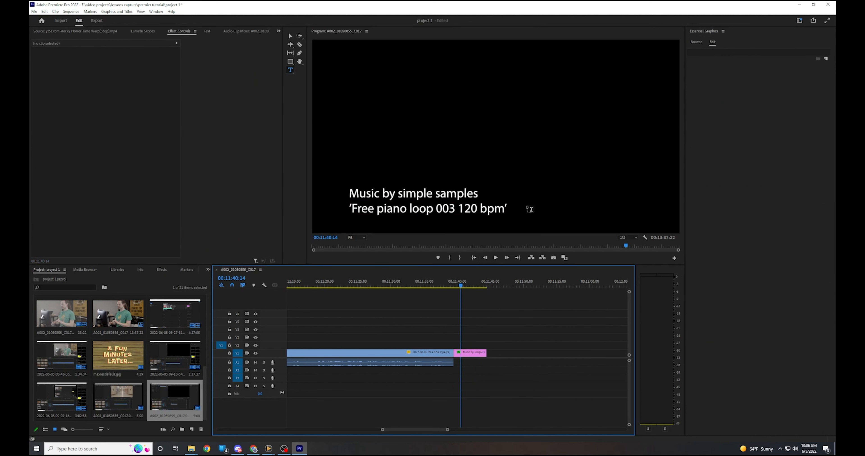